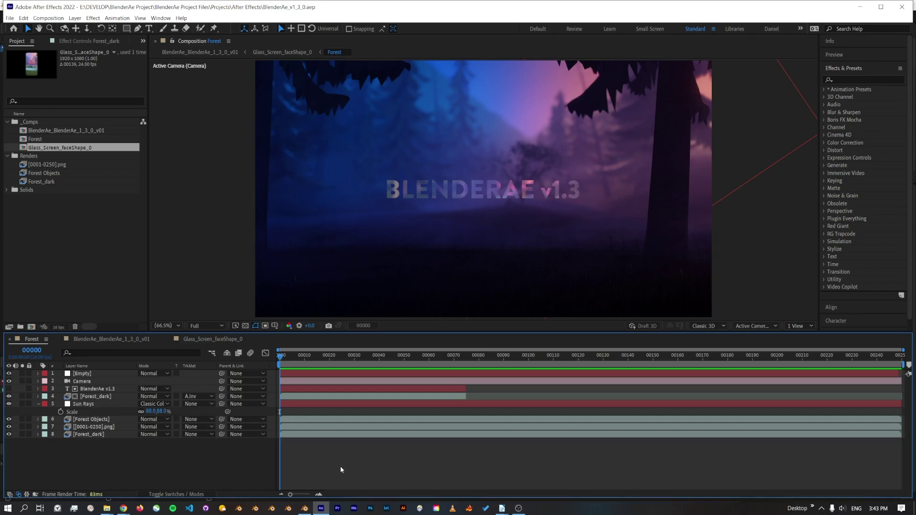
# Switch to Blender and create a new scene containing a four-sided cone and a camera.
pyautogui.click(305, 509)
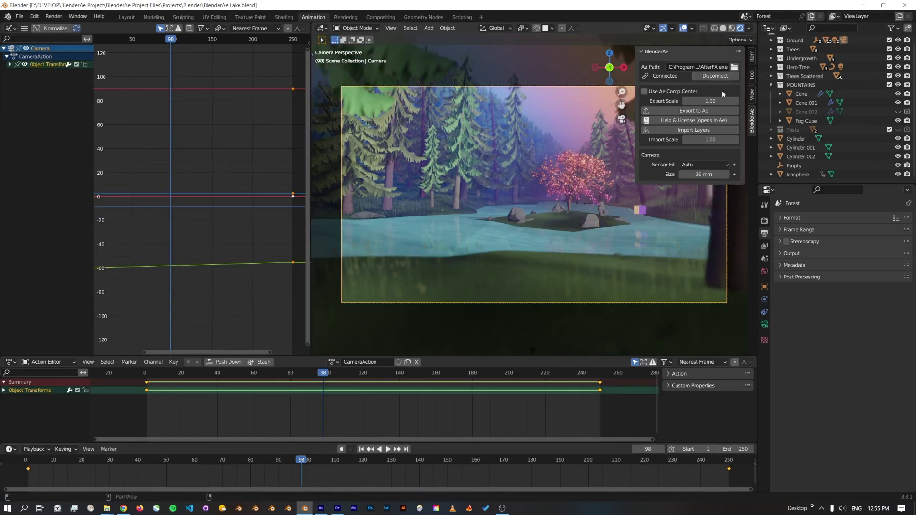
pyautogui.click(812, 15)
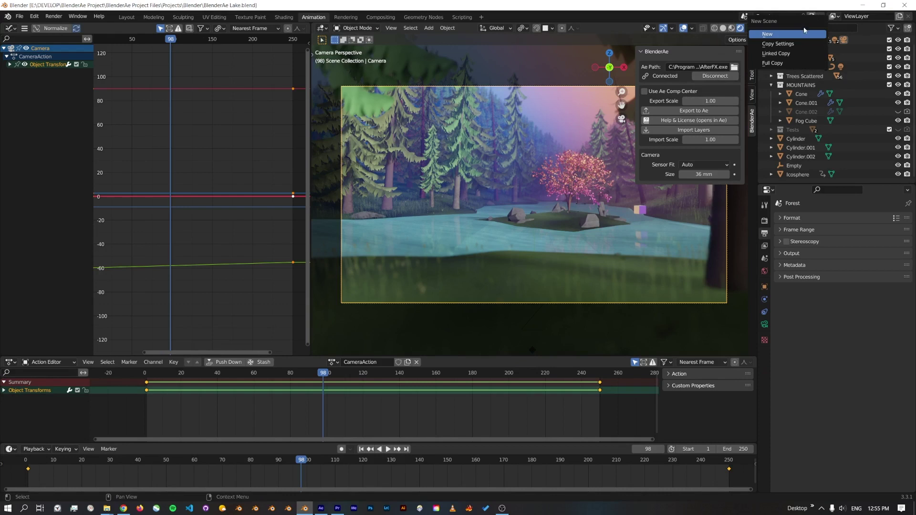
pyautogui.click(804, 29)
pyautogui.hotkey('shift', 'a')
pyautogui.click(592, 271)
pyautogui.hotkey('shift', 'a')
pyautogui.click(501, 302)
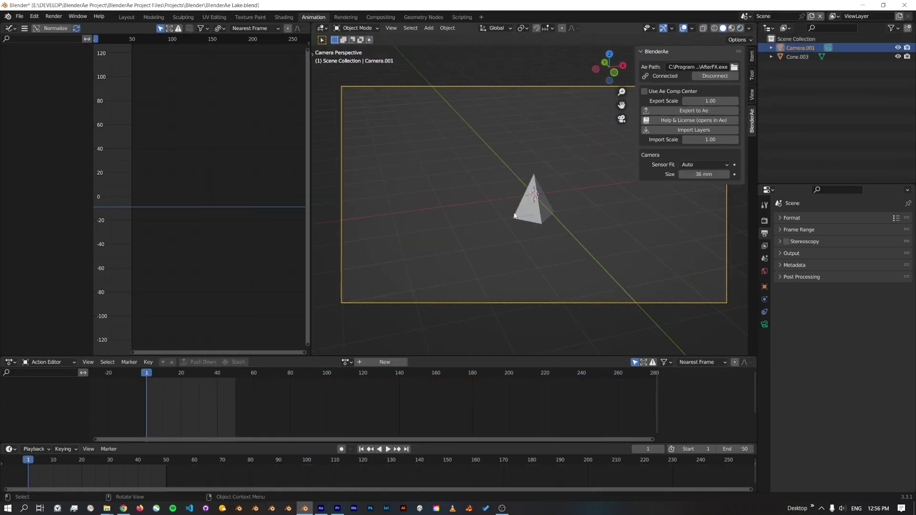
# Select the new scene's camera and export it to After Effects with the BlenderAe add-on.
pyautogui.click(537, 213)
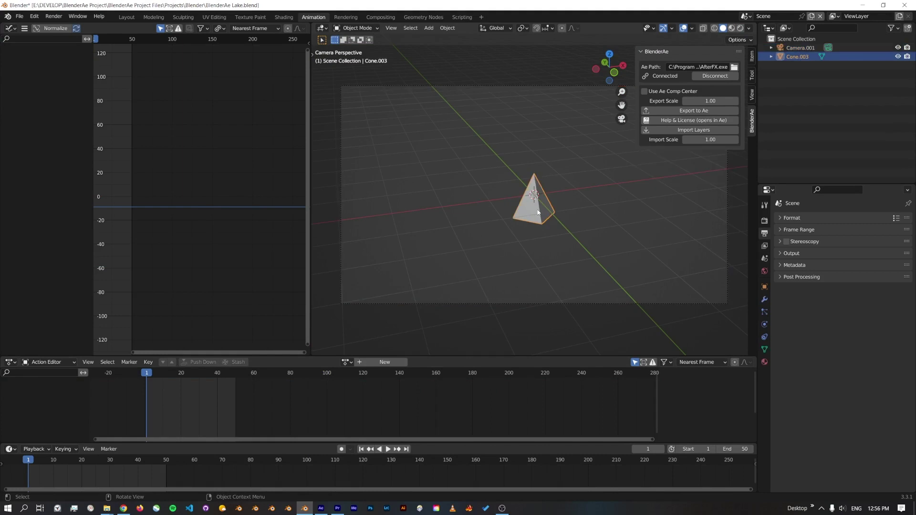
pyautogui.click(545, 88)
pyautogui.click(692, 113)
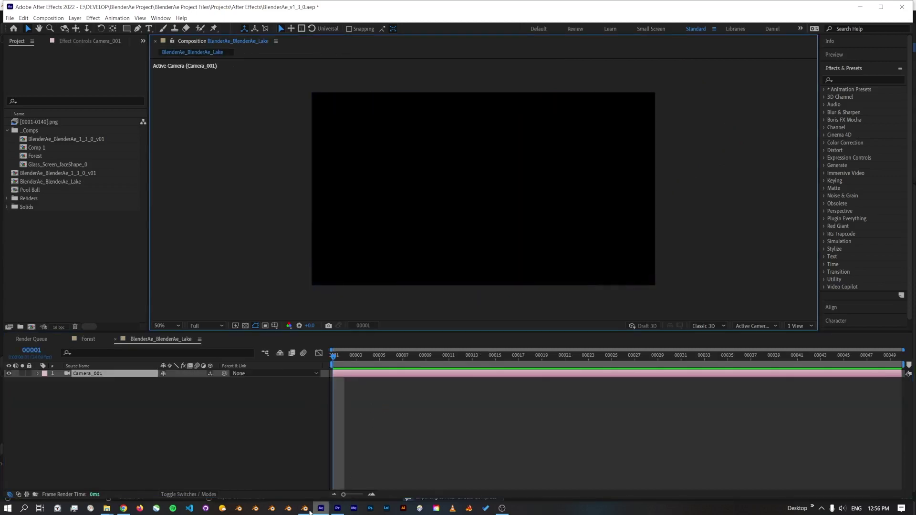
# Return to Blender, export the cone from Edit Mode to After Effects, and inspect its vertex null layers.
pyautogui.click(305, 508)
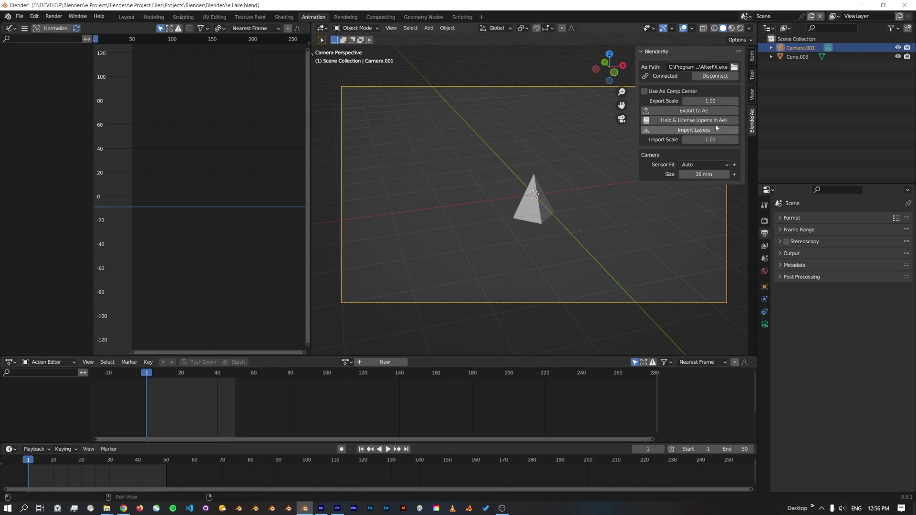
pyautogui.click(551, 206)
pyautogui.press('Tab')
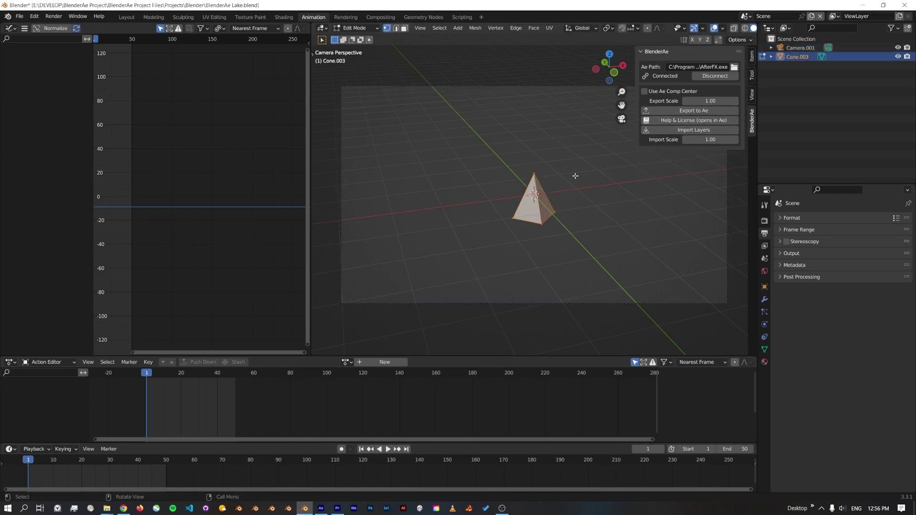
pyautogui.click(688, 112)
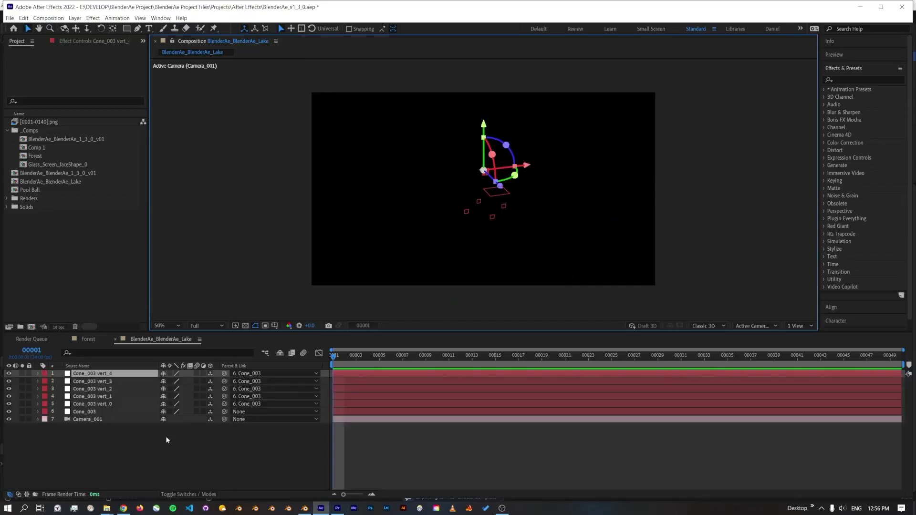
pyautogui.click(157, 445)
pyautogui.click(96, 374)
pyautogui.keyDown('shift'); pyautogui.click(86, 411); pyautogui.keyUp('shift')
pyautogui.click(158, 449)
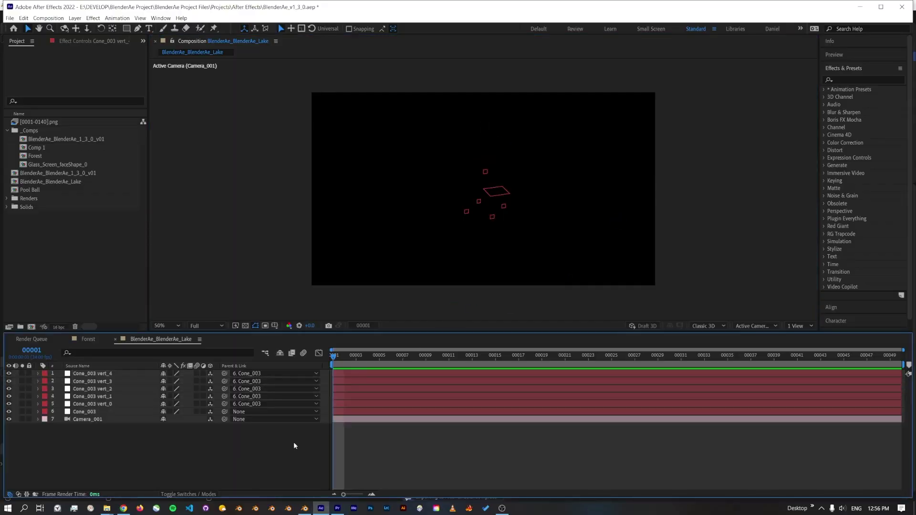
# Increase the export scale in Blender, export the cone's vertices again, and compare the new null layers with the earlier set.
pyautogui.click(304, 508)
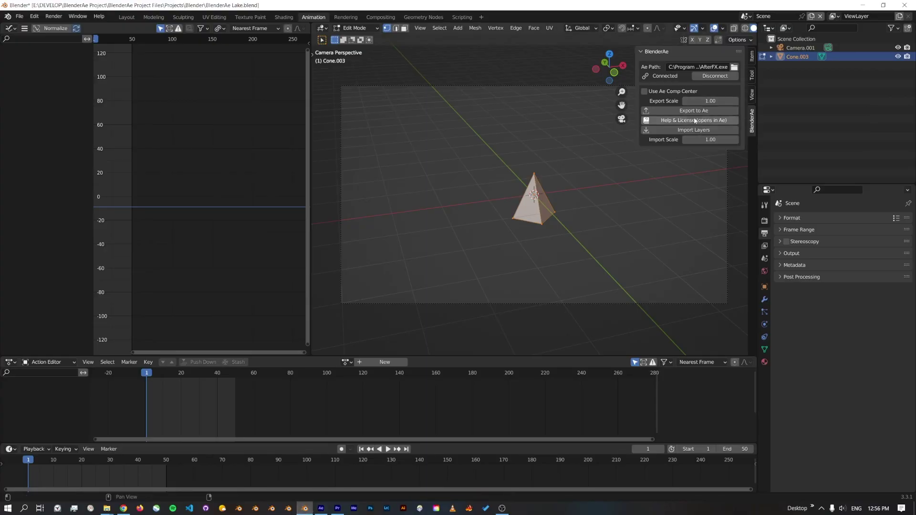
pyautogui.click(701, 101)
pyautogui.press('Return')
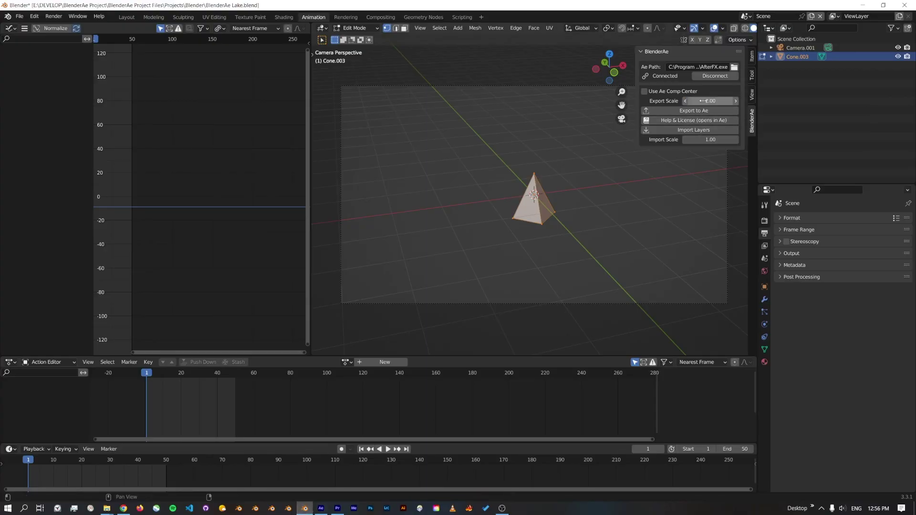
pyautogui.click(694, 111)
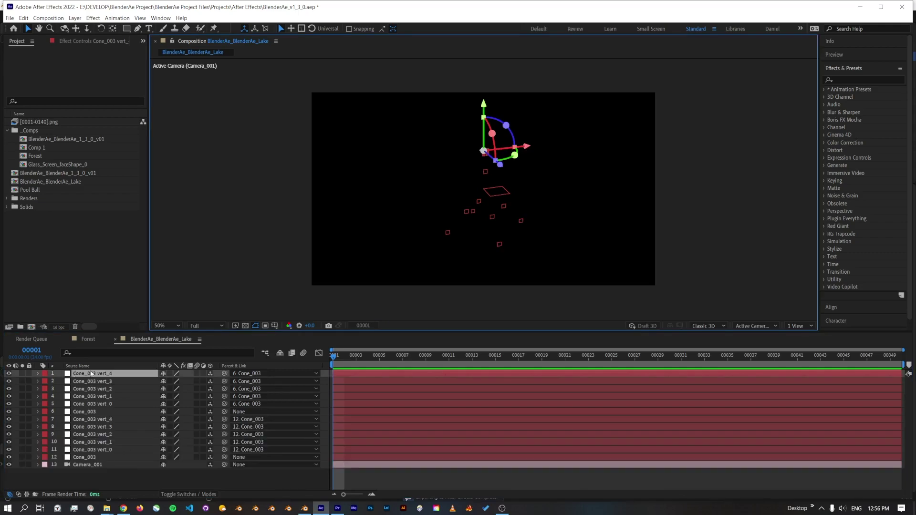
pyautogui.keyDown('shift'); pyautogui.click(93, 404); pyautogui.keyUp('shift')
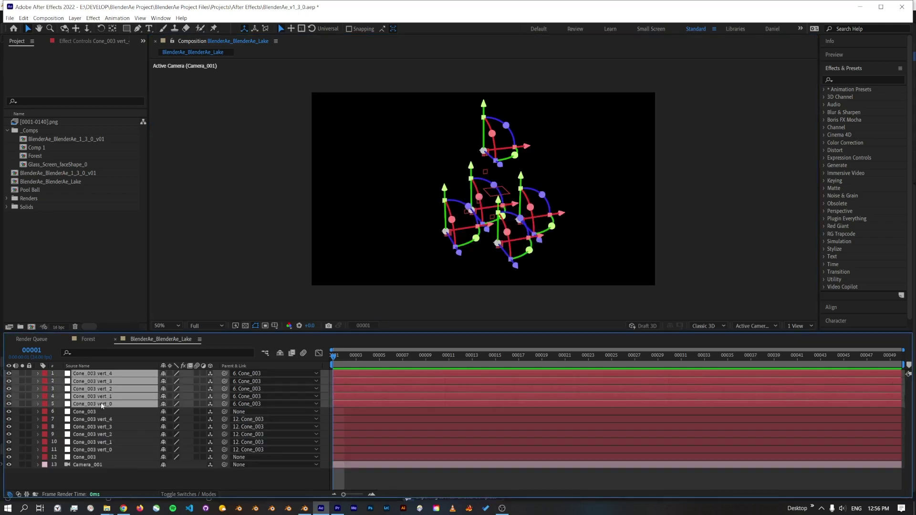
pyautogui.click(104, 412)
pyautogui.click(103, 374)
pyautogui.keyDown('shift'); pyautogui.click(107, 404); pyautogui.keyUp('shift')
pyautogui.click(125, 471)
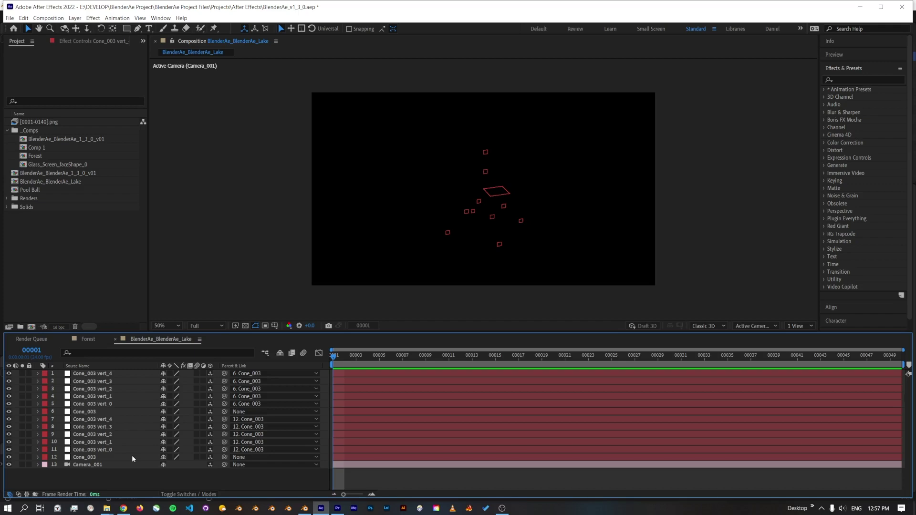
# Close the BlenderAe_BlenderAe_Lake composition and examine the start frame and duration in the Forest composition's settings.
pyautogui.hotkey('ctrl', 'w')
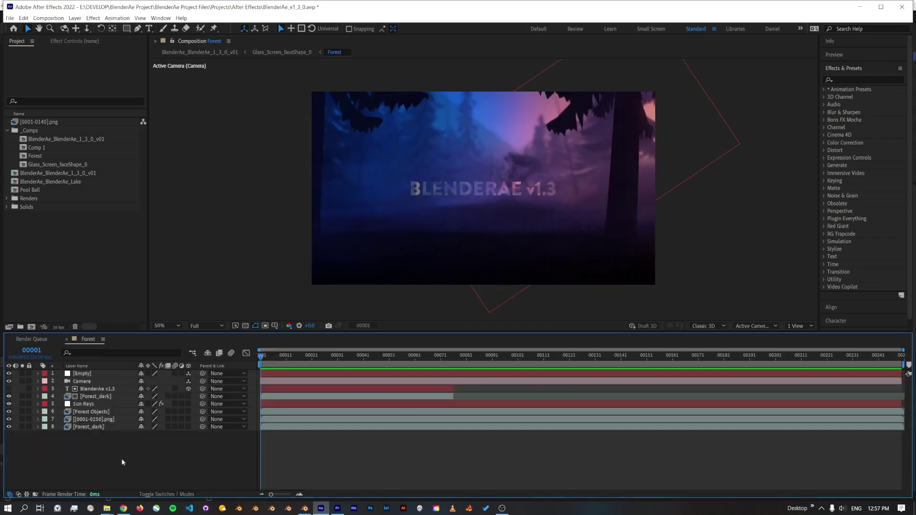
pyautogui.rightClick(85, 454)
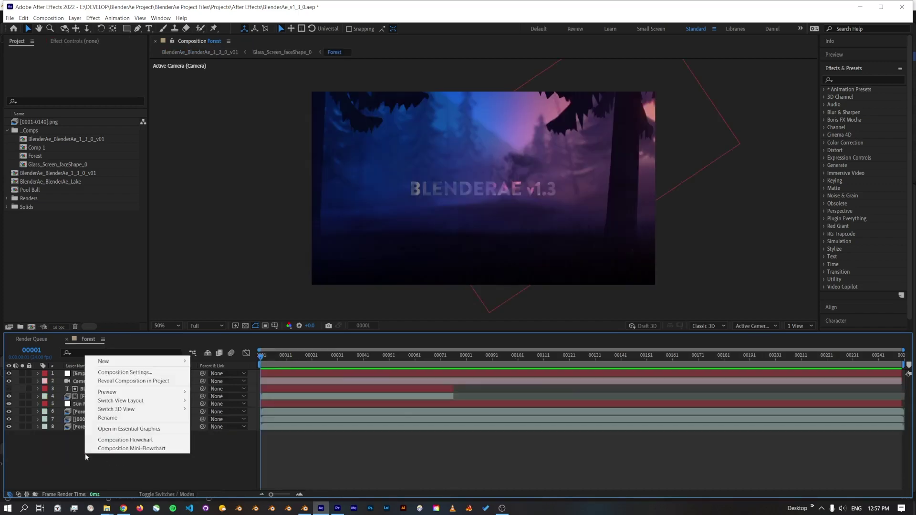
pyautogui.click(122, 374)
pyautogui.click(434, 291)
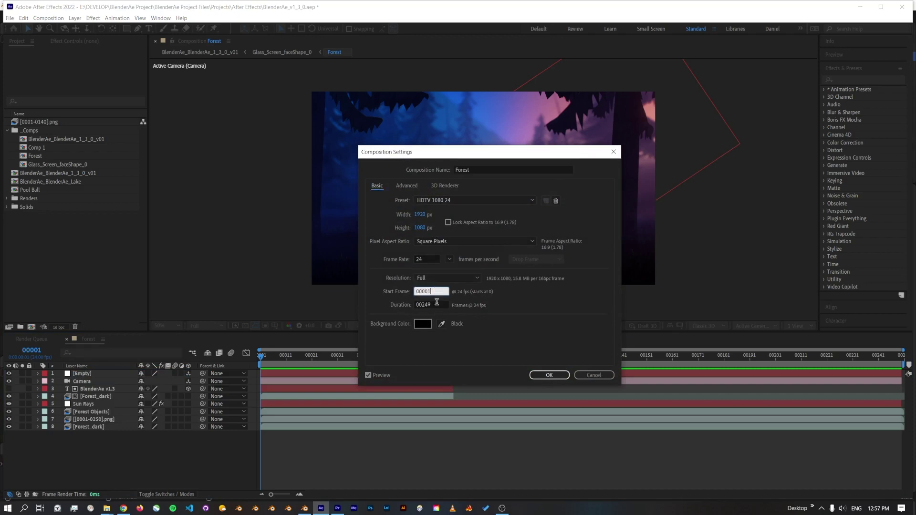
pyautogui.click(437, 304)
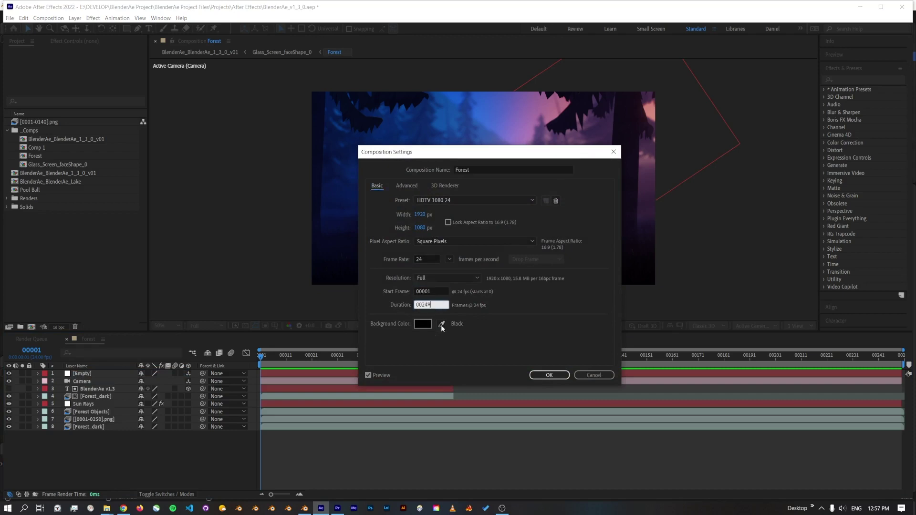
pyautogui.click(549, 375)
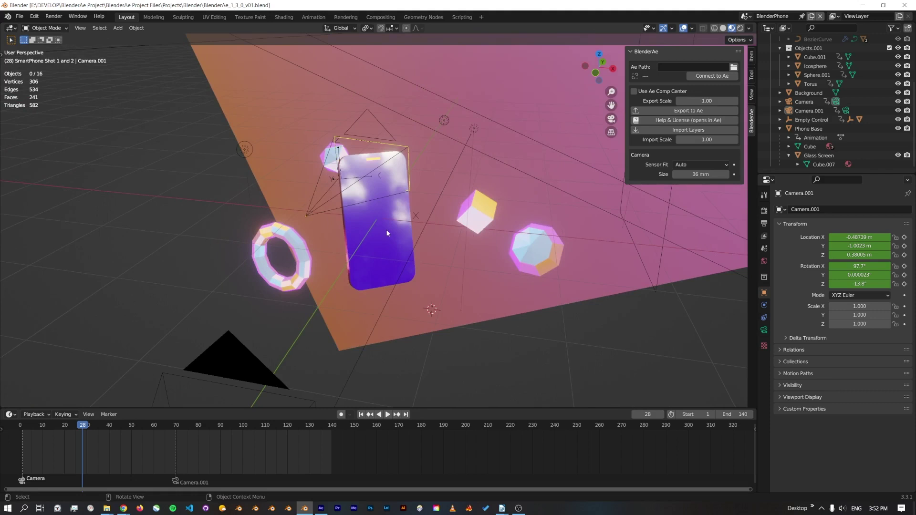
# Select the phone's Glass Screen object in the BlenderPhone scene and enter Edit Mode on its front face.
pyautogui.click(387, 233)
pyautogui.moveTo(392, 234)
pyautogui.mouseDown(button='middle')
pyautogui.moveTo(423, 228)
pyautogui.moveTo(403, 227)
pyautogui.mouseUp(button='middle')
pyautogui.press('Tab')
pyautogui.scroll(3, 376, 236)
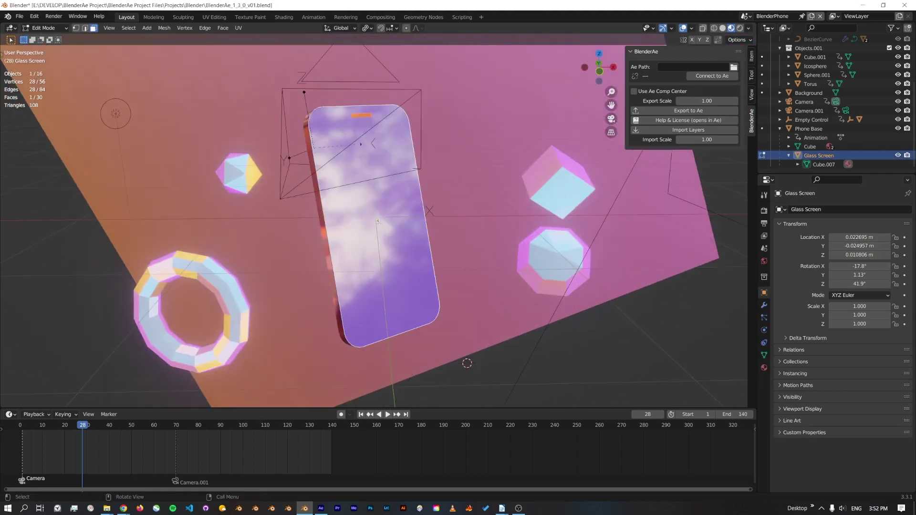
# Set the viewport to rendered shading and play the phone animation through the camera view, covering both camera shots.
pyautogui.hotkey('shift', 'z')
pyautogui.moveTo(371, 224)
pyautogui.mouseDown(button='middle')
pyautogui.moveTo(389, 205)
pyautogui.moveTo(353, 210)
pyautogui.moveTo(384, 209)
pyautogui.mouseUp(button='middle')
pyautogui.press('z')
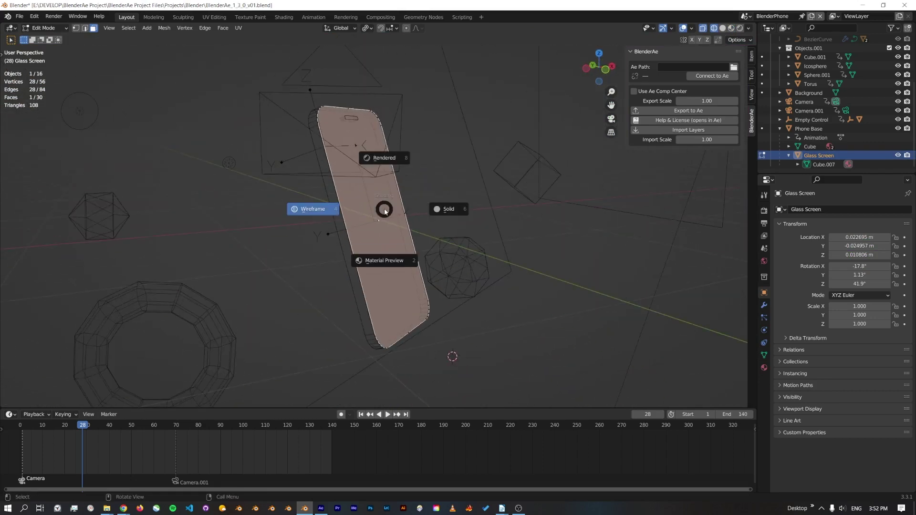
pyautogui.click(392, 175)
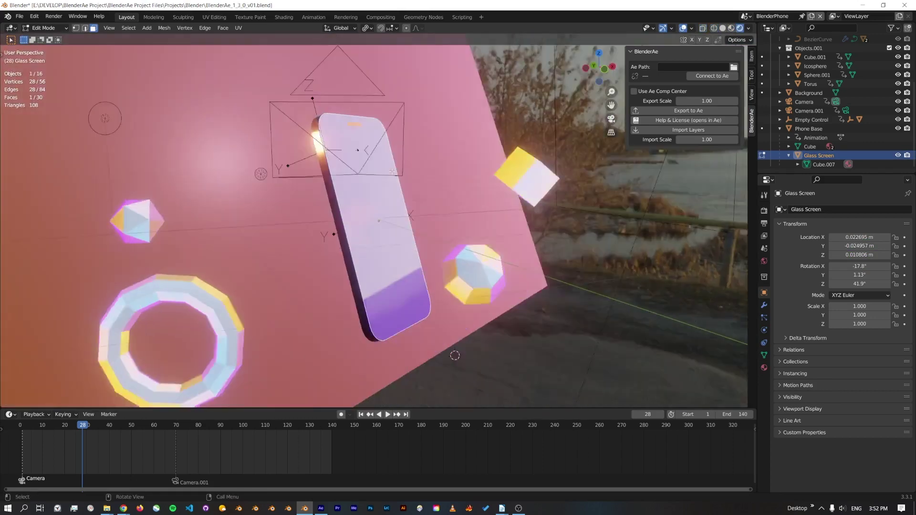
pyautogui.press('KP_0')
pyautogui.press('space')
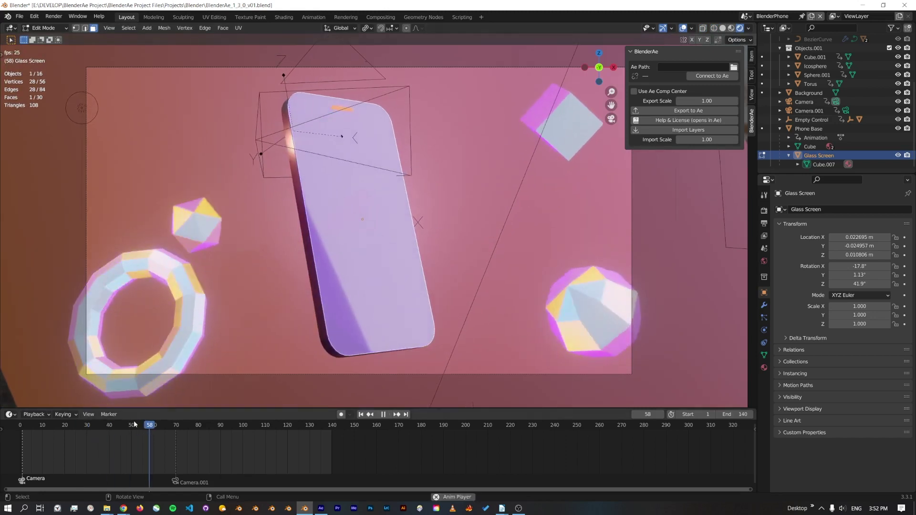
pyautogui.click(33, 434)
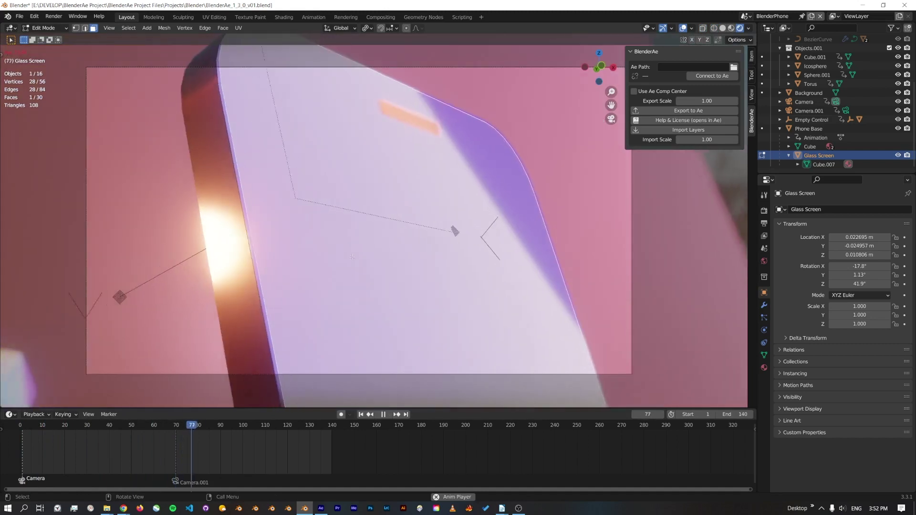
pyautogui.press('space')
# In wireframe shading, connect BlenderAe to After Effects and export the selected Glass Screen face as a shape composition.
pyautogui.press('z')
pyautogui.click(375, 251)
pyautogui.moveTo(374, 251); pyautogui.dragTo(673, 99, button='middle')
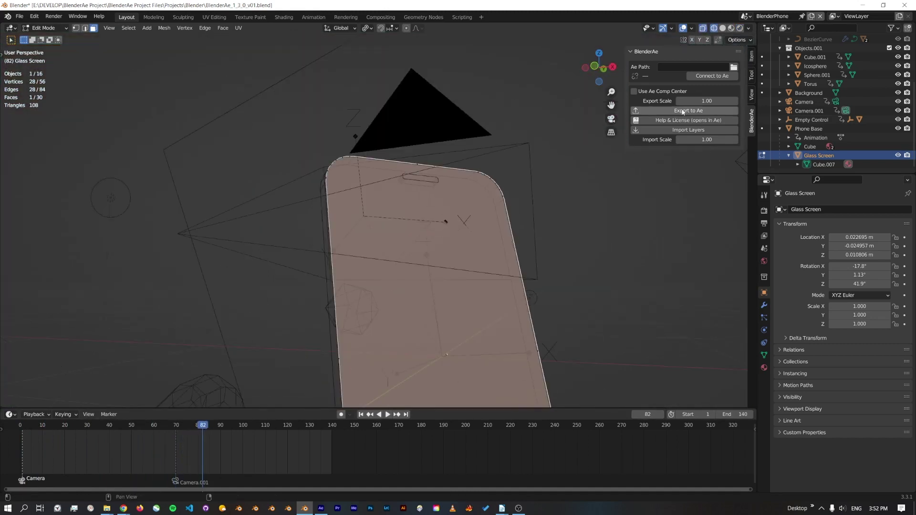
pyautogui.click(702, 77)
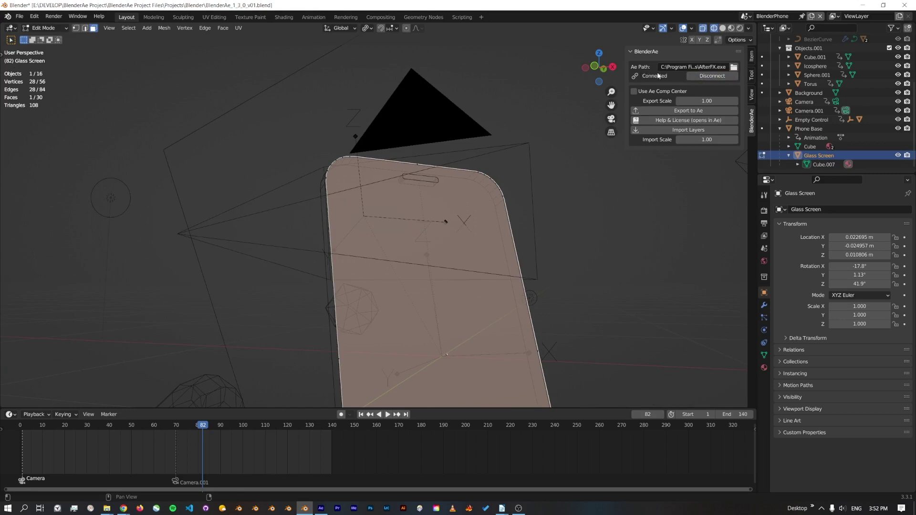
pyautogui.click(669, 110)
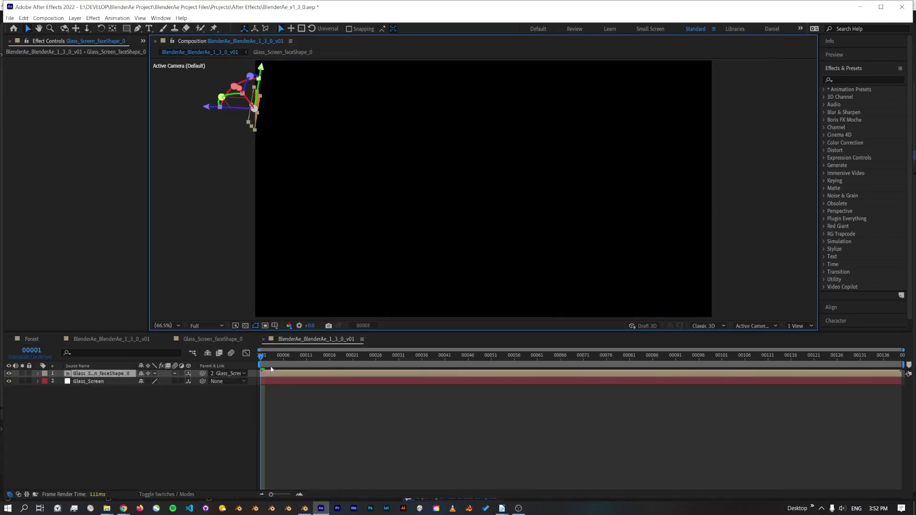
pyautogui.moveTo(265, 359)
pyautogui.mouseDown()
pyautogui.moveTo(319, 359)
pyautogui.moveTo(262, 366)
pyautogui.mouseUp()
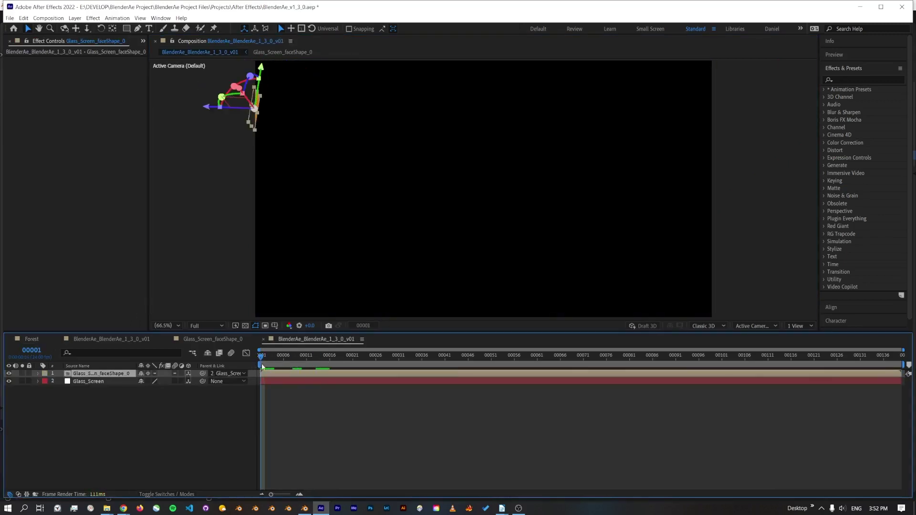
# Back in Blender, leave Edit Mode, select both Camera and Camera.001, and export them to After Effects.
pyautogui.click(304, 508)
pyautogui.press('Tab')
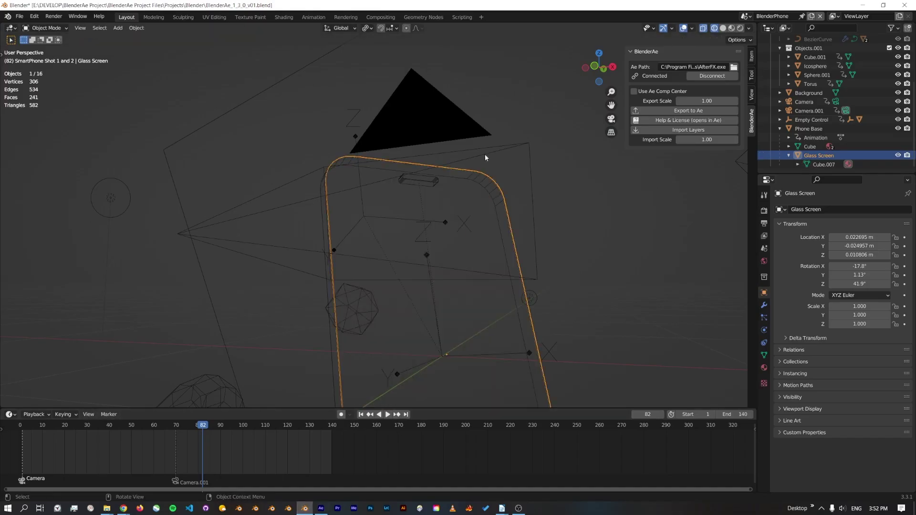
pyautogui.click(485, 154)
pyautogui.scroll(-8, 428, 257)
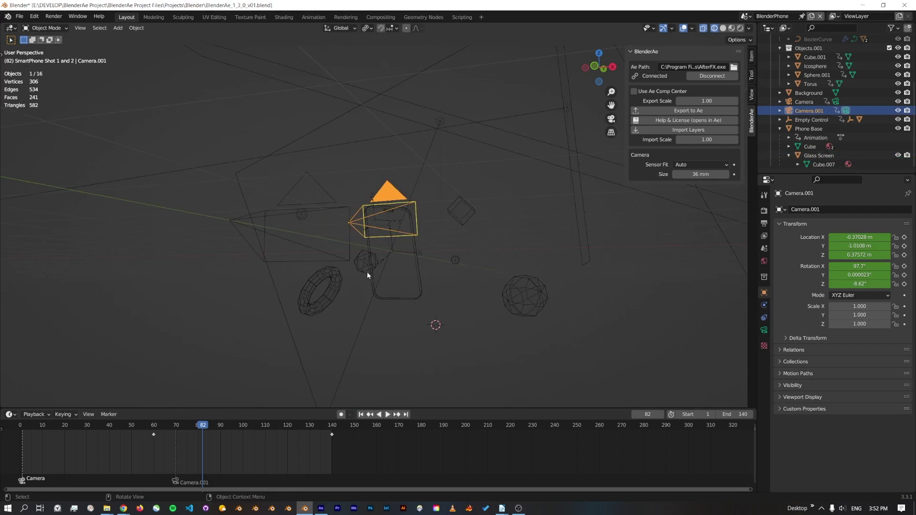
pyautogui.keyDown('shift'); pyautogui.click(225, 259); pyautogui.keyUp('shift')
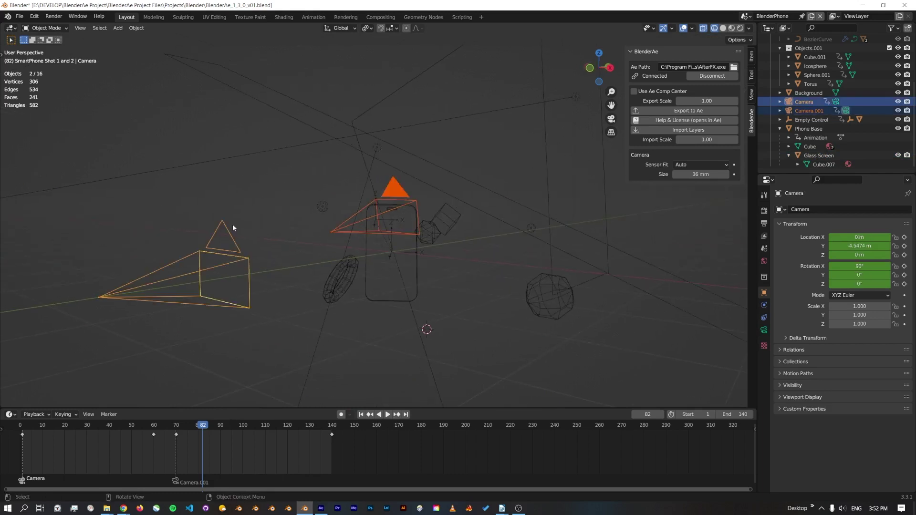
pyautogui.moveTo(233, 195); pyautogui.dragTo(305, 224, button='middle')
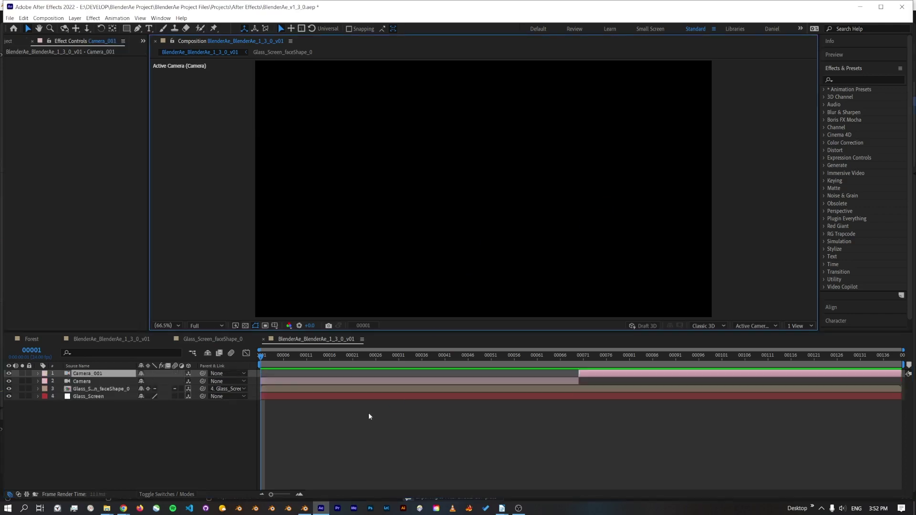
# Scrub and play the BlenderAe_BlenderAe_1_3_0_v01 composition to check the screen shape's motion through the exported cameras.
pyautogui.click(270, 356)
pyautogui.moveTo(295, 359); pyautogui.dragTo(222, 370)
pyautogui.press('space')
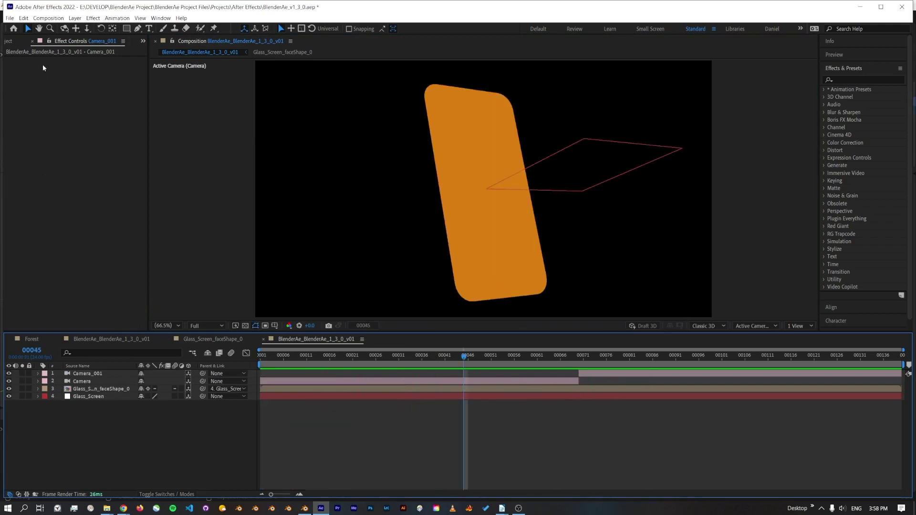
# Import the [0001-0140].png render sequence, place it beneath the other layers, and preview the composition.
pyautogui.hotkey('ctrl', 'i')
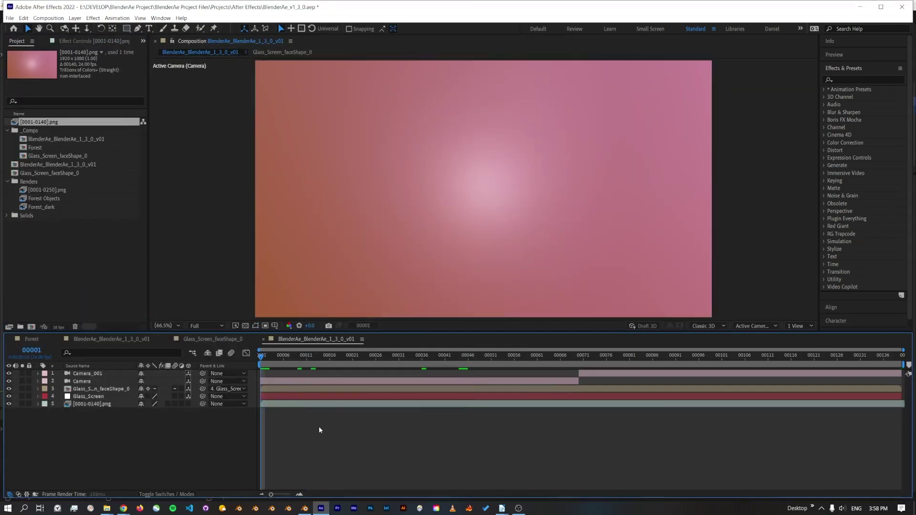
pyautogui.press('space')
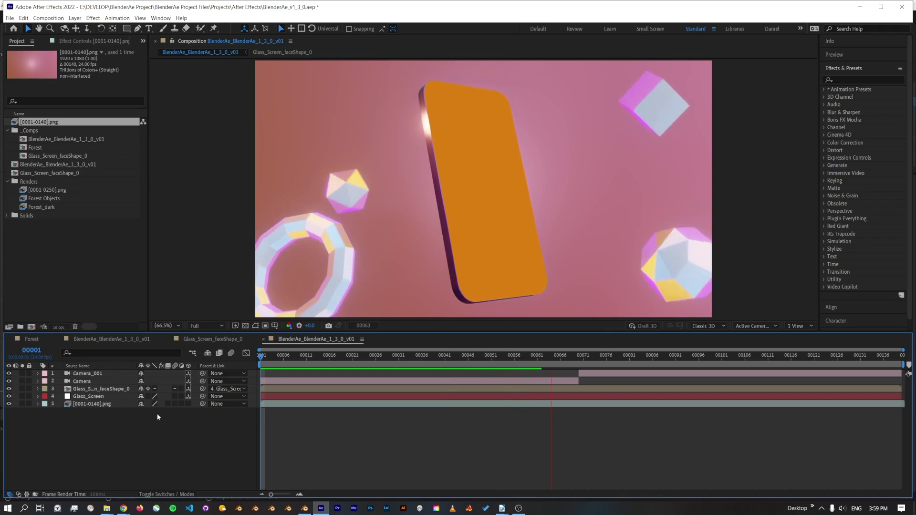
# Stop the preview, open the Glass_Screen_faceShape_0 composition and scale its shape layer up to 561%.
pyautogui.press('space')
pyautogui.doubleClick(94, 389)
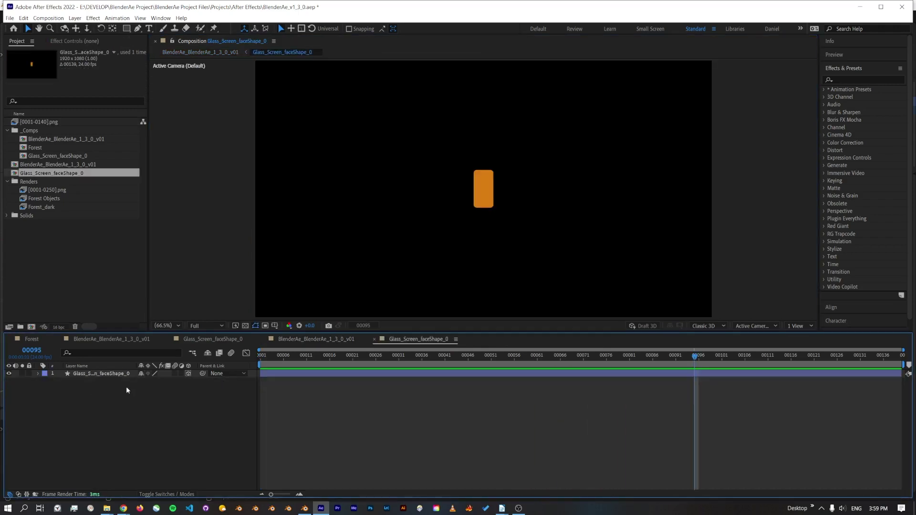
pyautogui.click(104, 375)
pyautogui.press('s')
pyautogui.moveTo(155, 383); pyautogui.dragTo(371, 390)
pyautogui.click(170, 408)
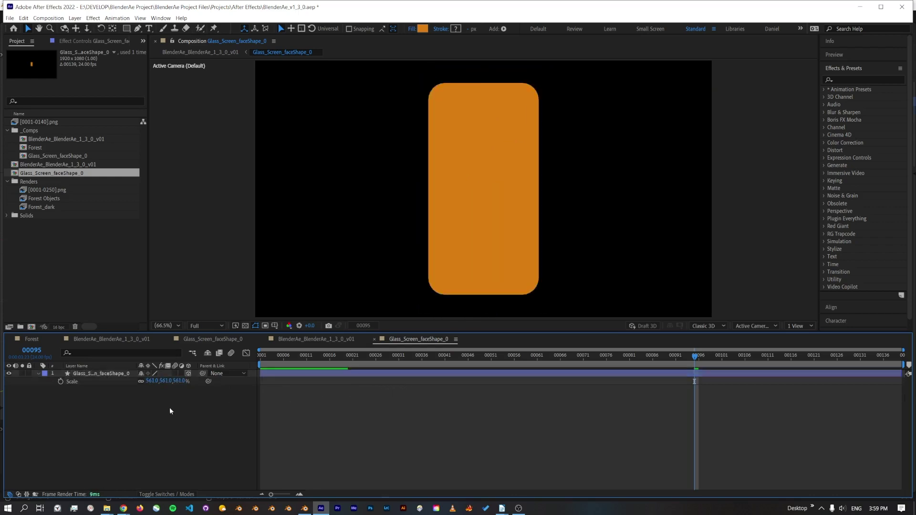
# Examine the scale and rotation expressions on the face shape layer in the main composition, and reopen its precomposition.
pyautogui.press('Tab')
pyautogui.click(112, 408)
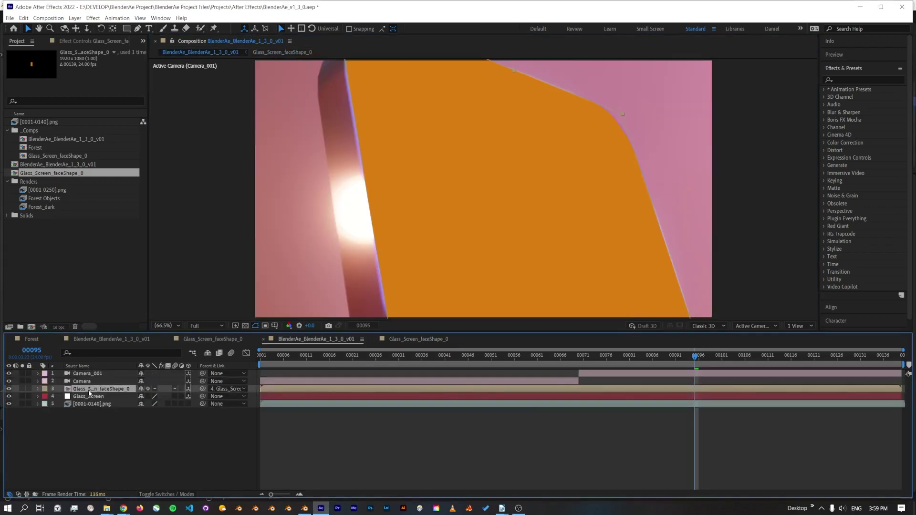
pyautogui.press('e')
pyautogui.press('e')
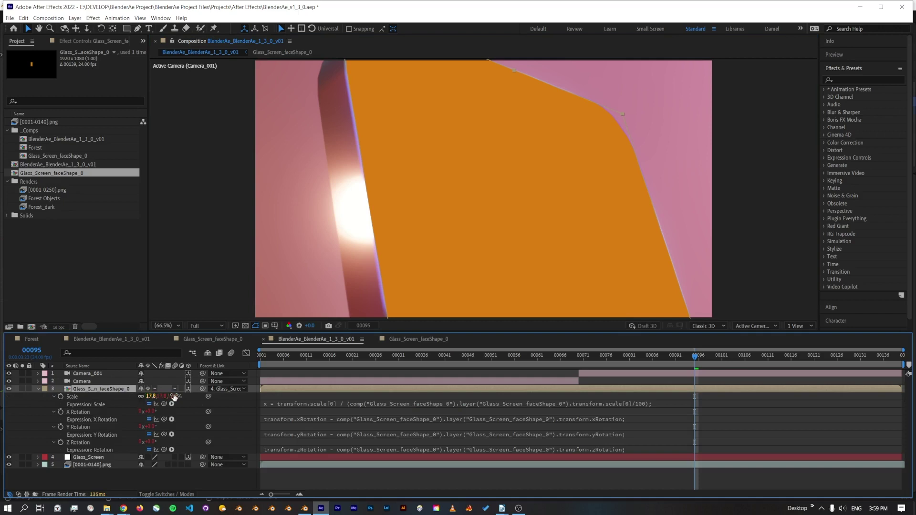
pyautogui.doubleClick(94, 389)
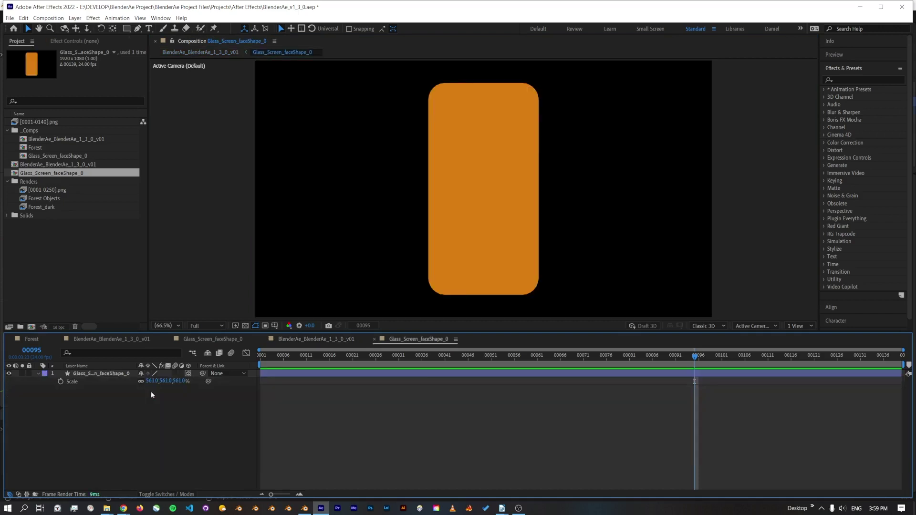
pyautogui.click(37, 374)
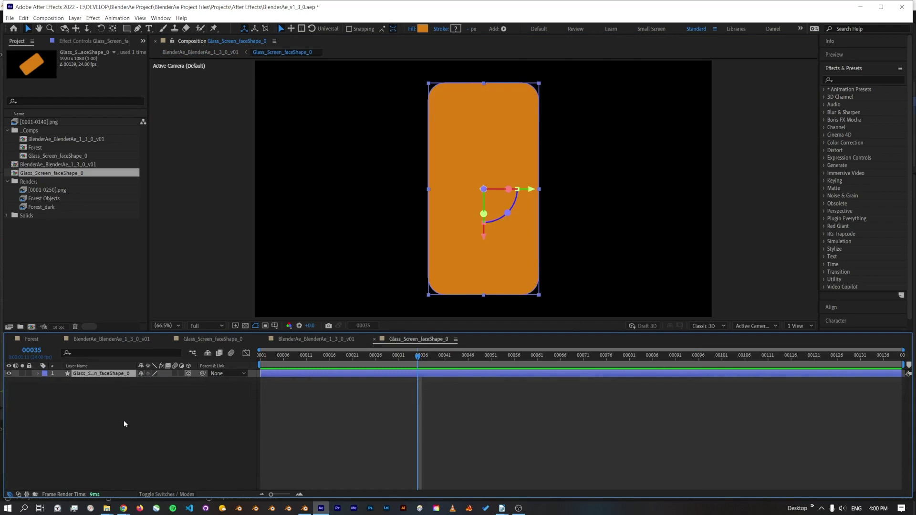
pyautogui.click(94, 417)
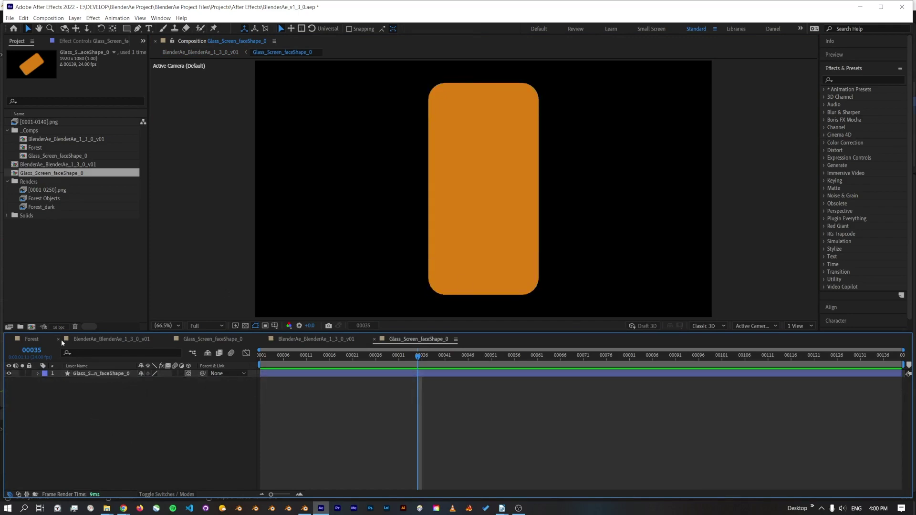
# Place the Forest composition beneath the face shape layer and set its track matte to Alpha.
pyautogui.moveTo(37, 149); pyautogui.dragTo(93, 381)
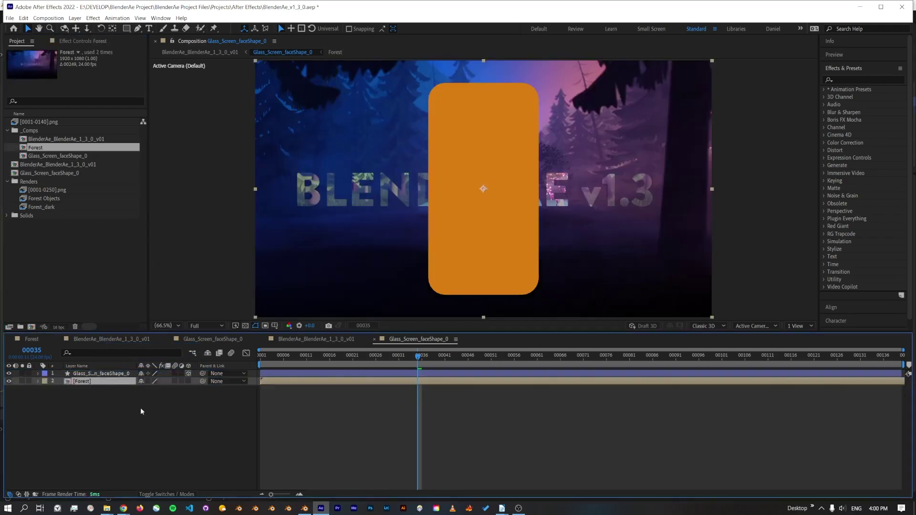
pyautogui.click(89, 376)
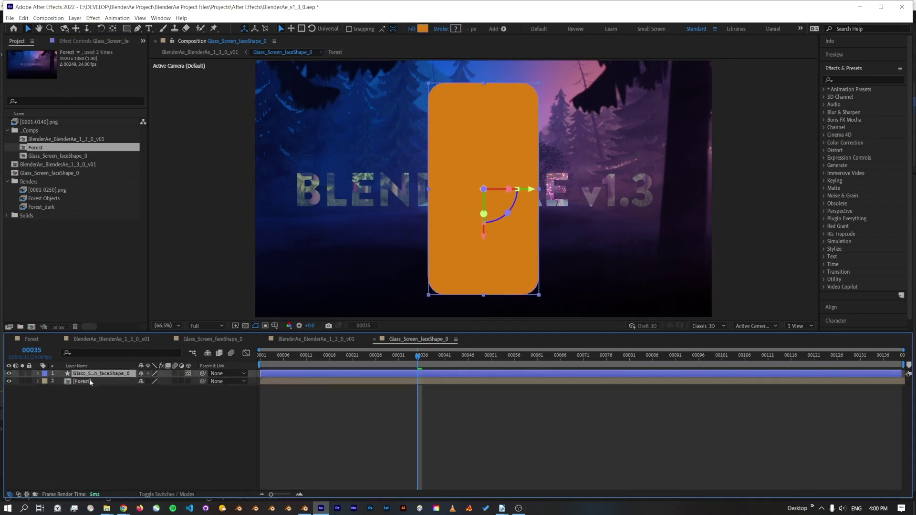
pyautogui.press('F4')
pyautogui.click(198, 381)
pyautogui.click(215, 393)
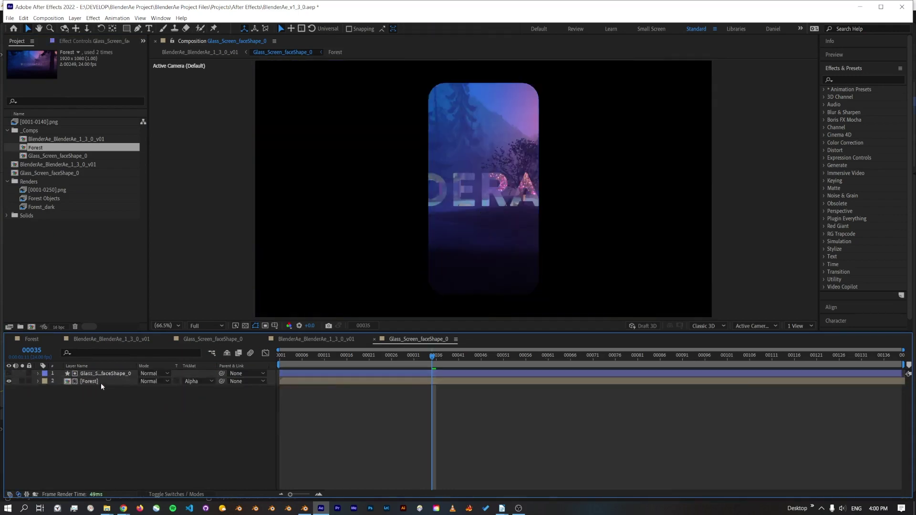
# Rotate the Forest layer 90° and scale it to 48% so it fits the phone screen shape.
pyautogui.press('s')
pyautogui.click(158, 389)
pyautogui.write('49')
pyautogui.press('Return')
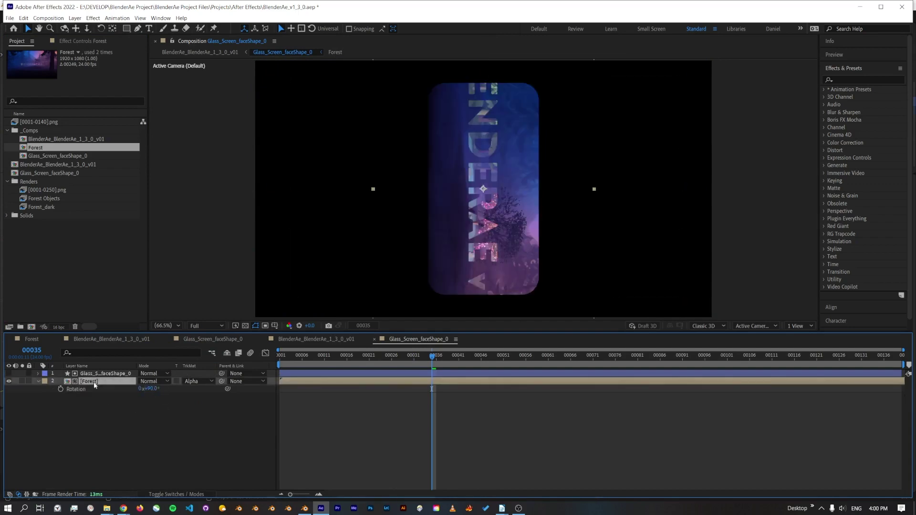
pyautogui.hotkey('ctrl', 'a')
pyautogui.press('s')
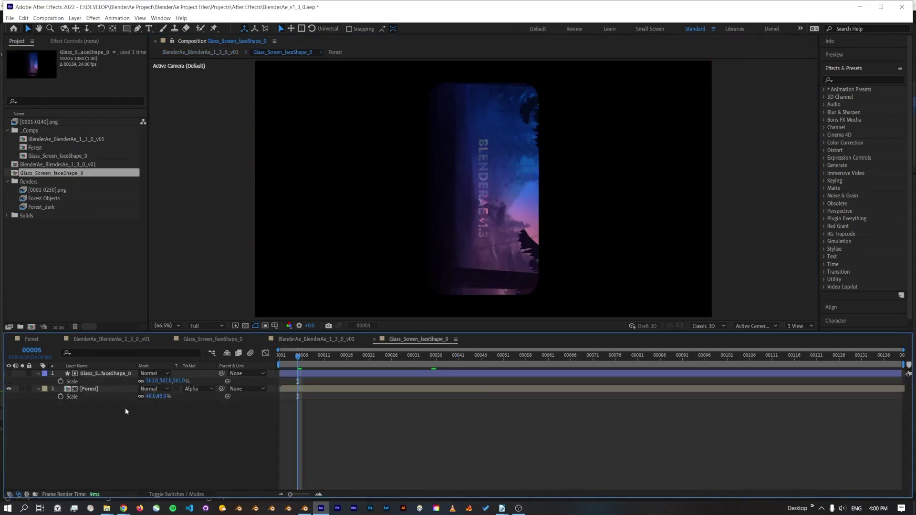
# Make the Forest layer inside Glass_Screen_faceShape_0 a 3D layer.
pyautogui.click(107, 389)
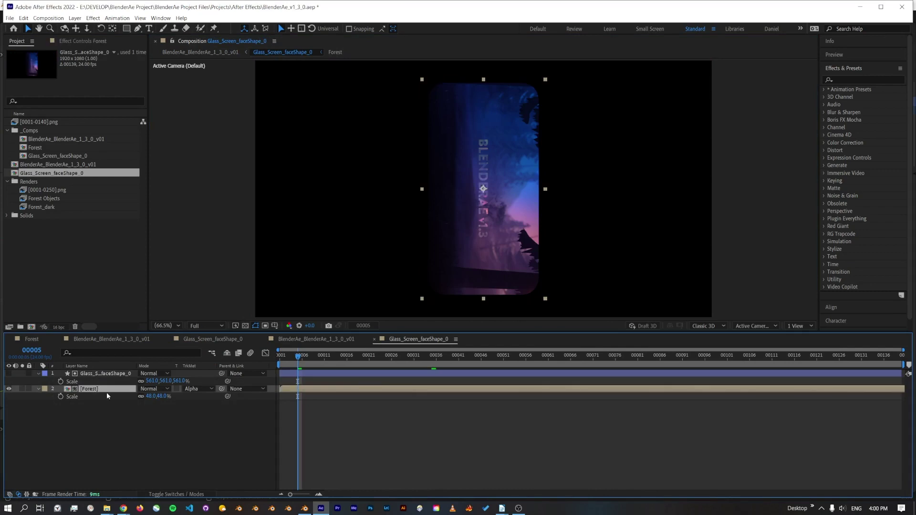
pyautogui.press('F4')
pyautogui.click(196, 421)
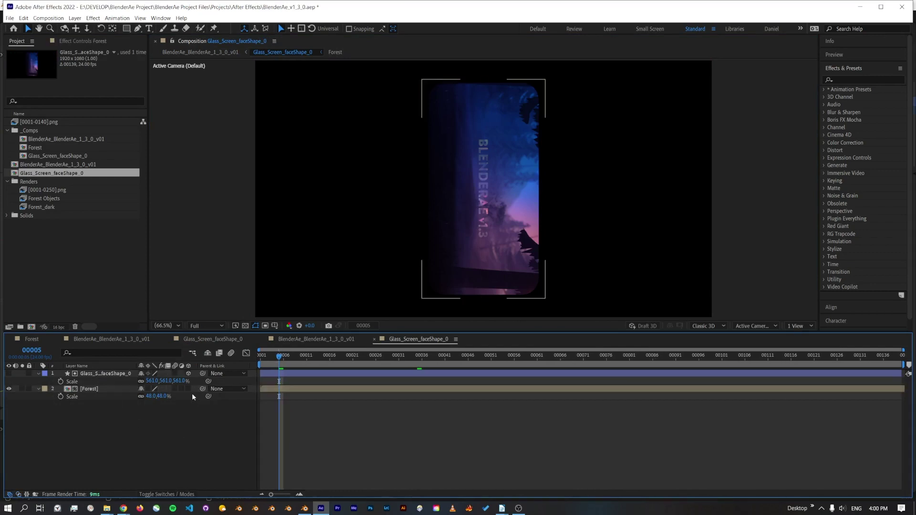
pyautogui.click(116, 390)
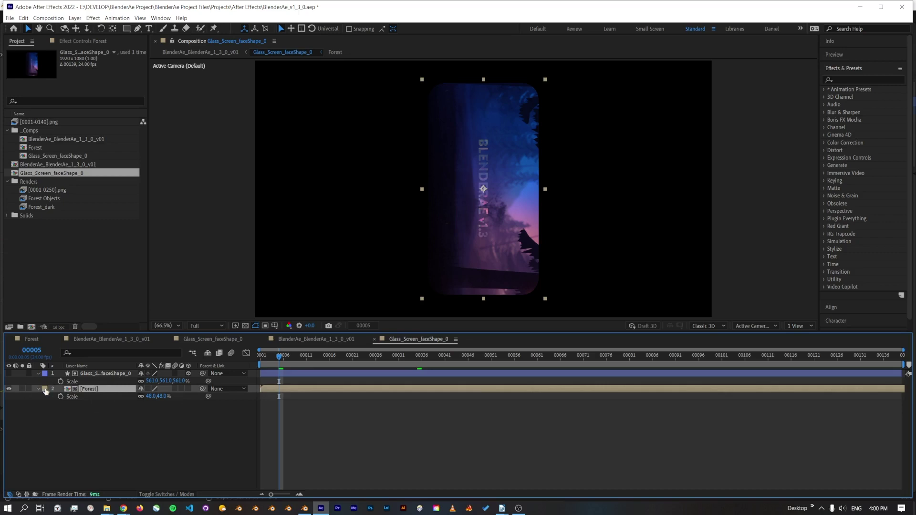
pyautogui.click(188, 389)
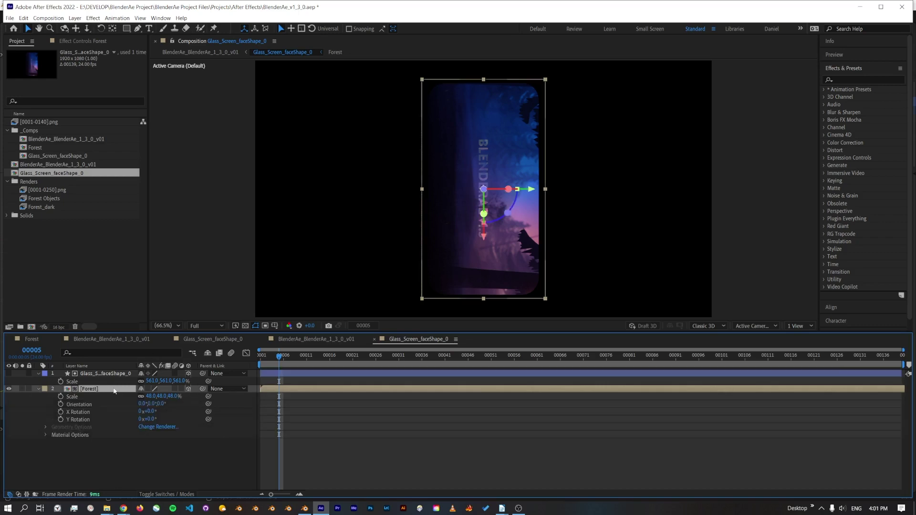
# Return to the BlenderAe_BlenderAe_1_3_0_v01 composition and preview the Forest footage on the phone screen.
pyautogui.press('Tab')
pyautogui.click(182, 457)
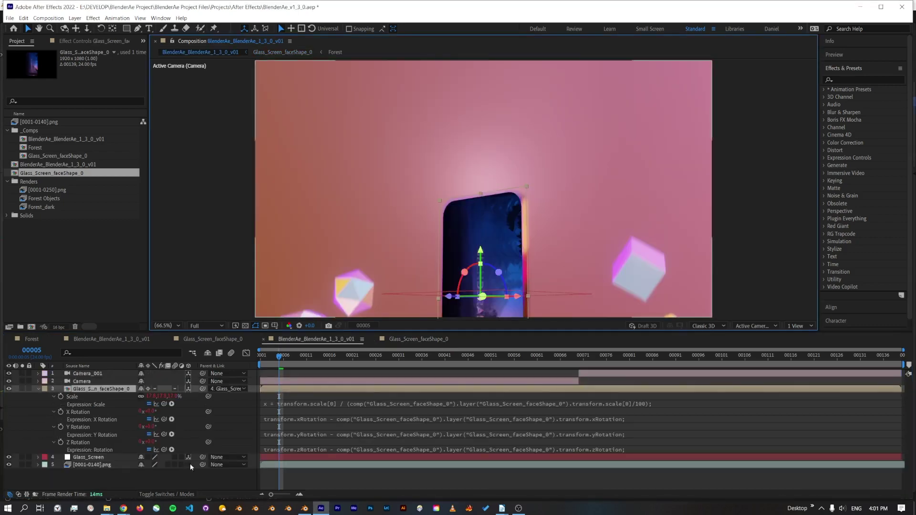
pyautogui.moveTo(280, 356); pyautogui.dragTo(362, 360)
pyautogui.press('space')
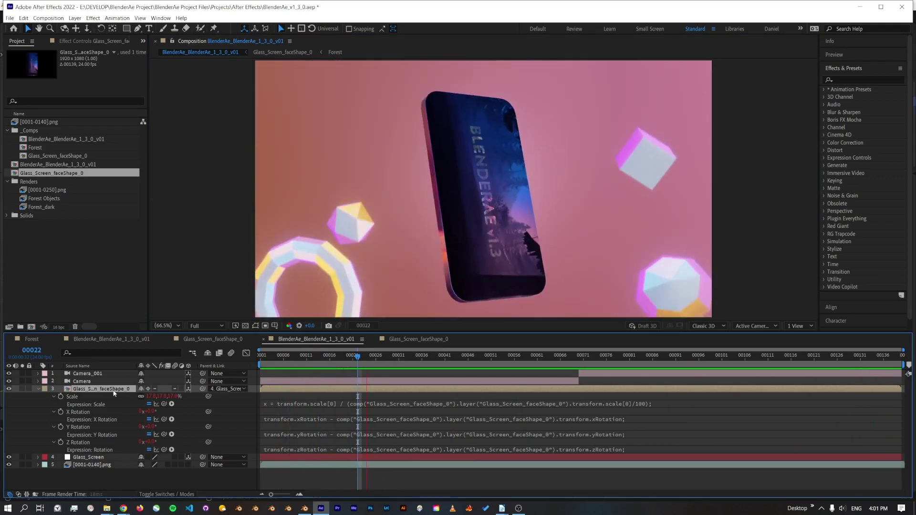
# Switch to Blender, select all faces of Sphere.001 in Edit Mode, and export them to After Effects, accepting the import warning.
pyautogui.hotkey('alt', 'Tab')
pyautogui.click(519, 284)
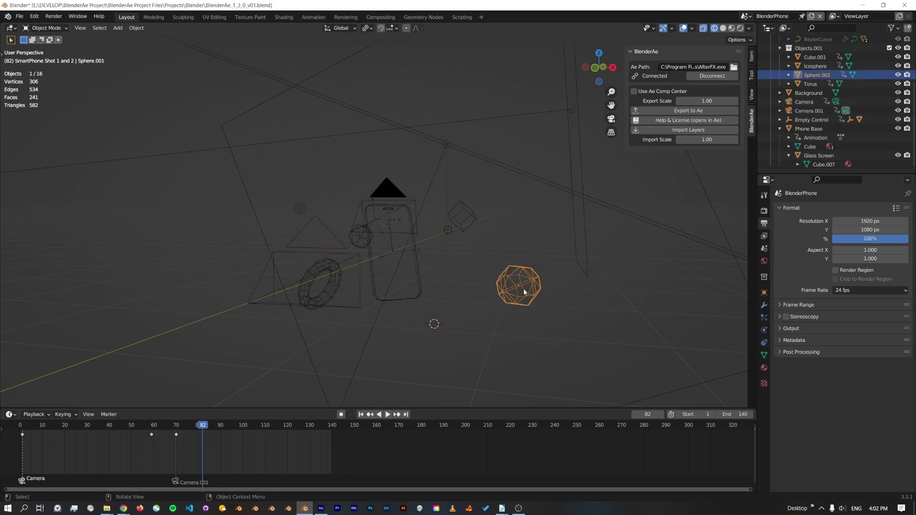
pyautogui.moveTo(505, 287); pyautogui.dragTo(440, 271, button='middle')
pyautogui.press('Tab')
pyautogui.moveTo(516, 268); pyautogui.dragTo(487, 257, button='middle')
pyautogui.press('KP_Decimal')
pyautogui.hotkey('alt', 'a')
pyautogui.press('a')
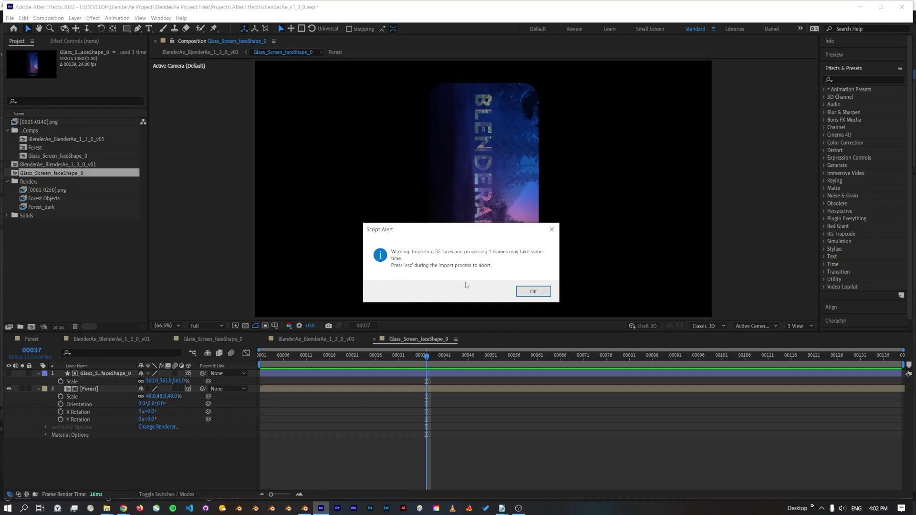
pyautogui.click(533, 293)
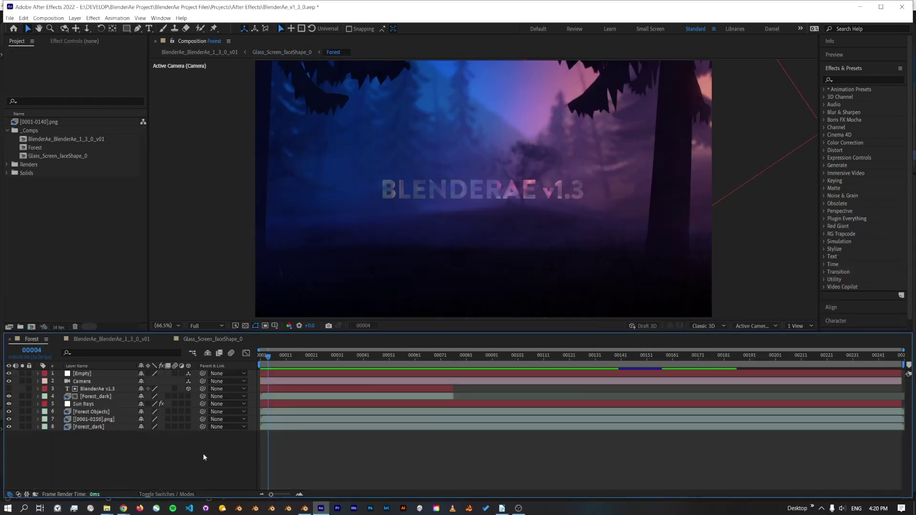
# Switch back to Blender and select the Icosphere on its own in the phone scene.
pyautogui.click(300, 509)
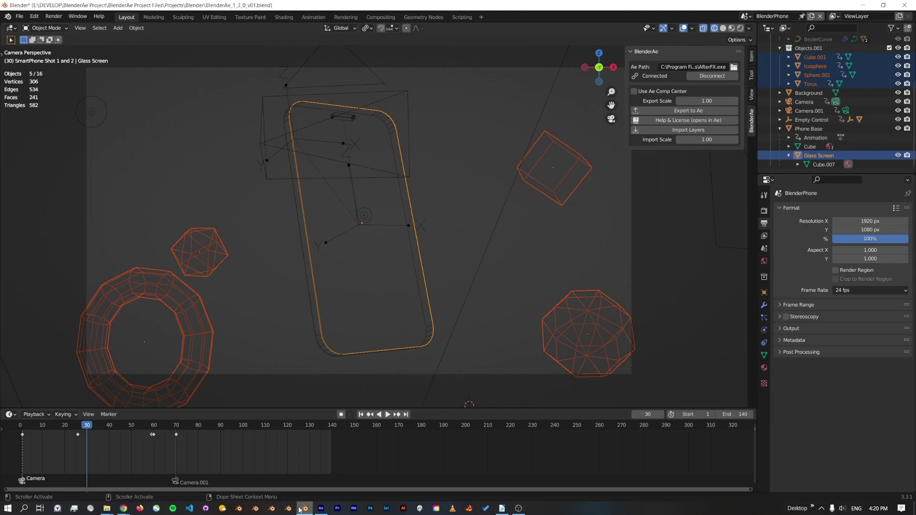
pyautogui.click(195, 257)
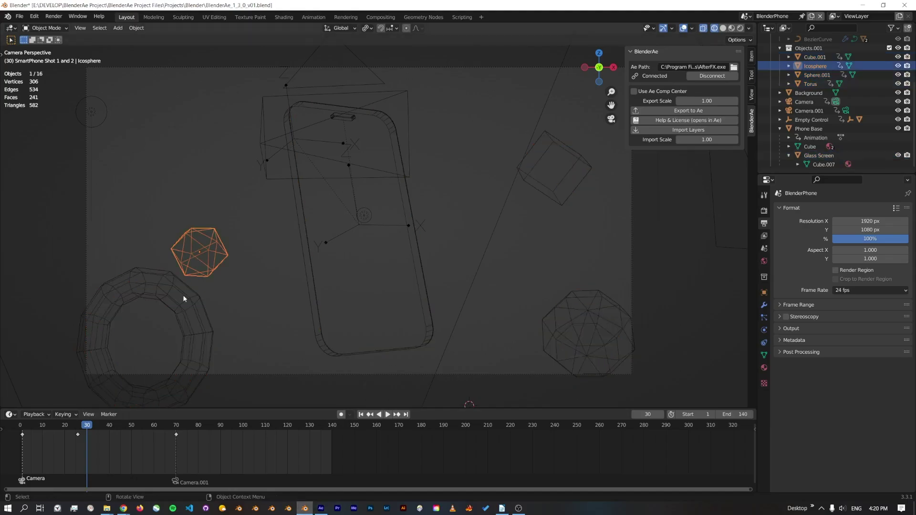
pyautogui.click(407, 337)
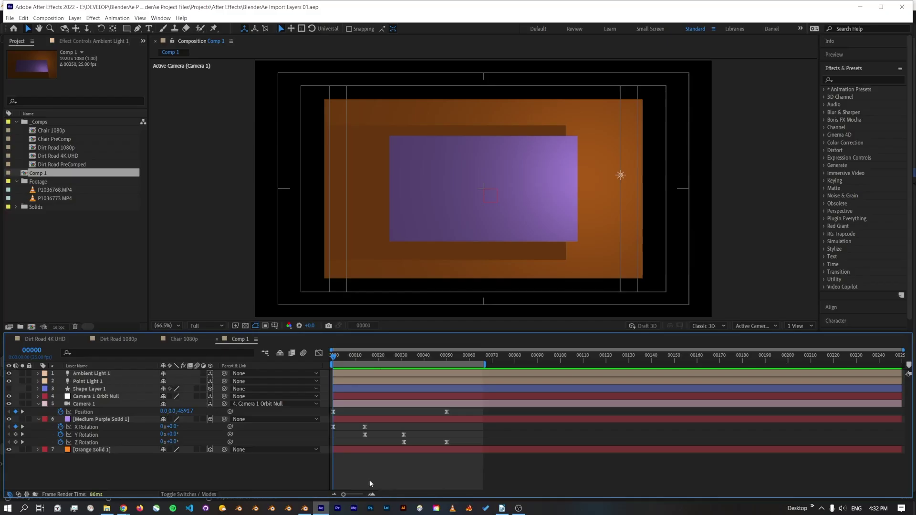
# Preview Comp 1 in After Effects and select the Camera 1, Medium Purple Solid 1 and Orange Solid 1 layers.
pyautogui.press('space')
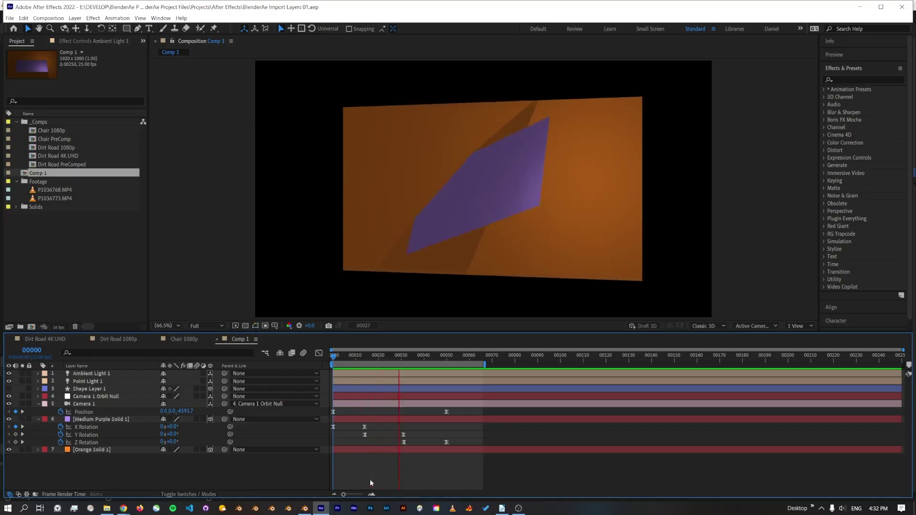
pyautogui.click(120, 442)
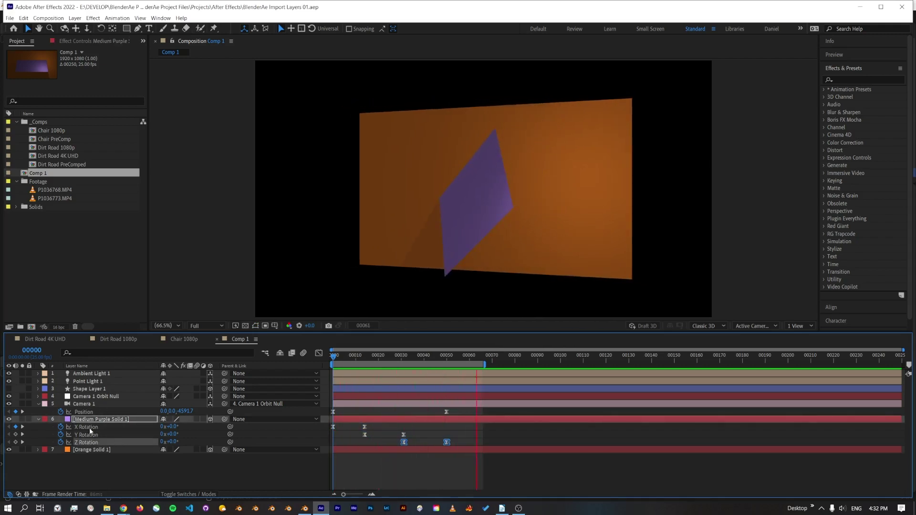
pyautogui.click(93, 404)
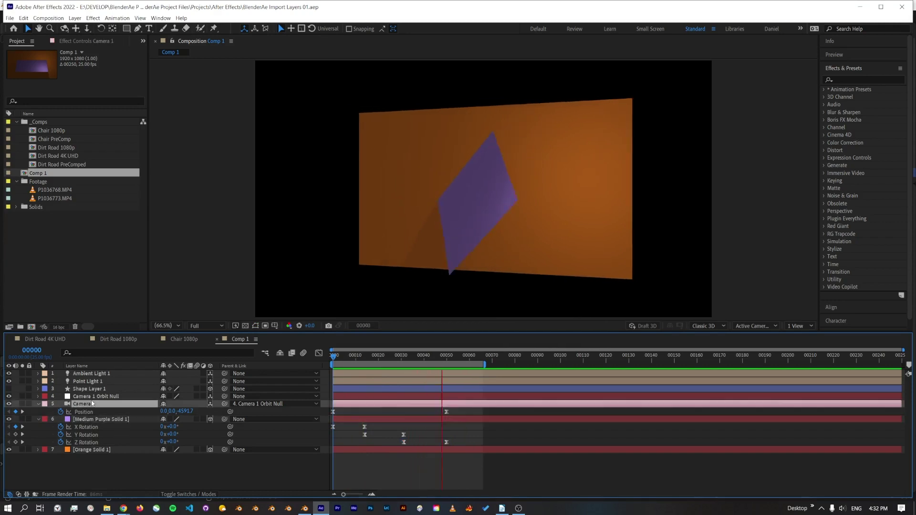
pyautogui.press('a')
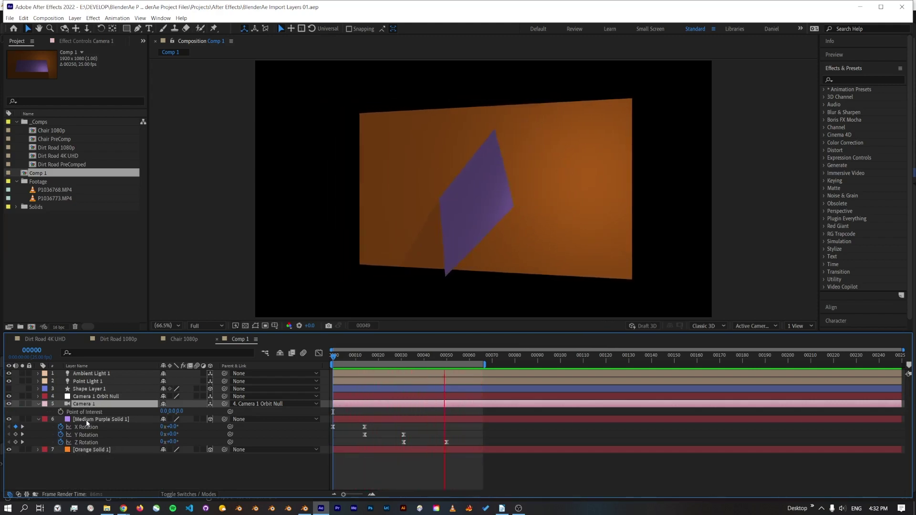
pyautogui.keyDown('ctrl'); pyautogui.click(101, 419); pyautogui.keyUp('ctrl')
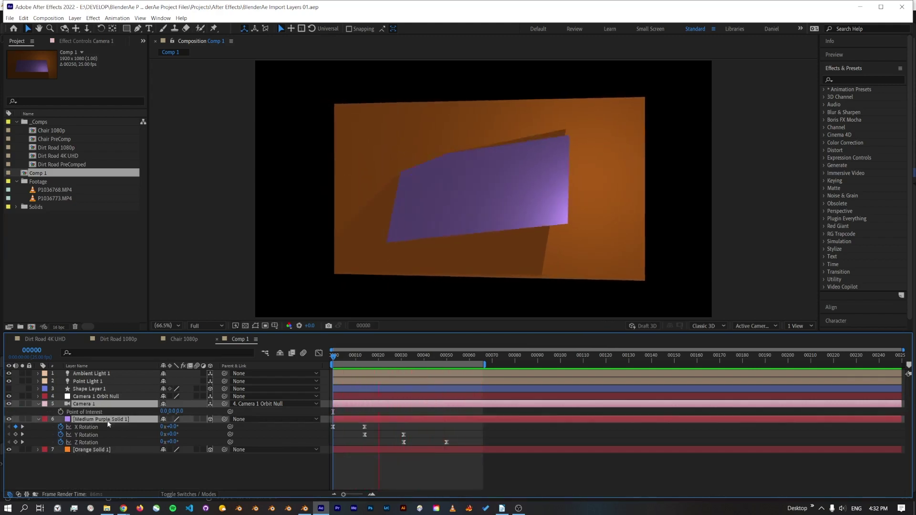
pyautogui.keyDown('ctrl'); pyautogui.click(95, 450); pyautogui.keyUp('ctrl')
# In a new empty Blender scene, connect BlenderAe to After Effects and import the selected Comp 1 layers.
pyautogui.click(305, 509)
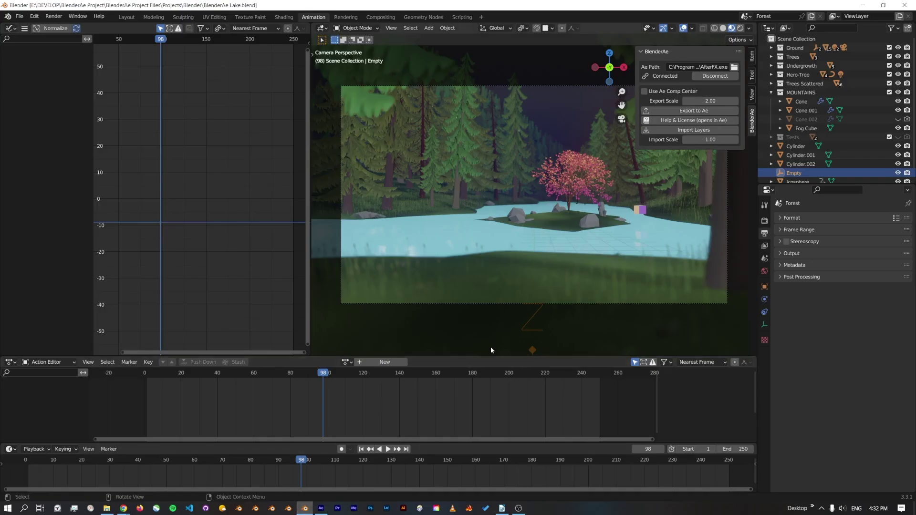
pyautogui.click(810, 17)
pyautogui.click(796, 34)
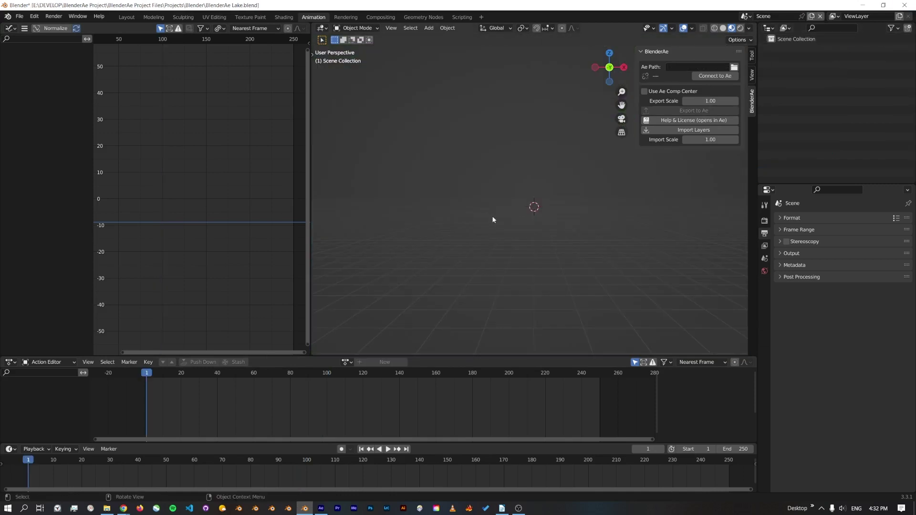
pyautogui.click(715, 76)
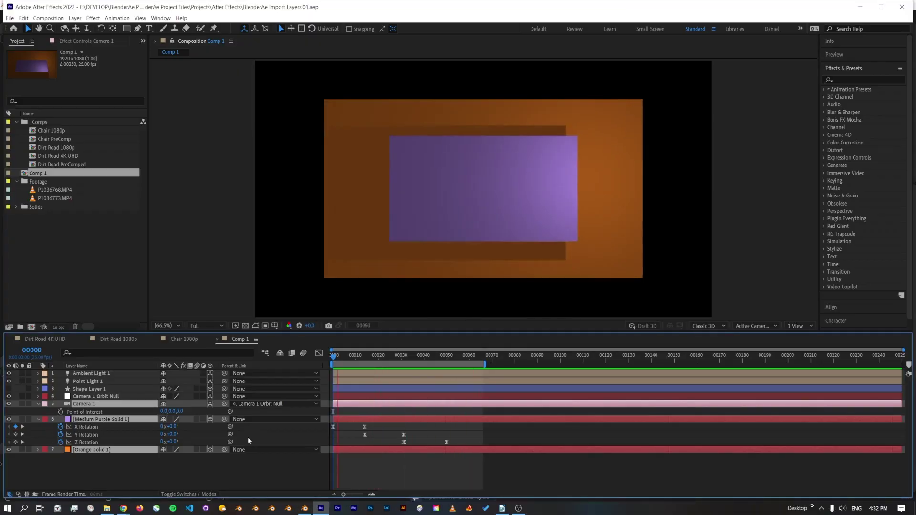
pyautogui.click(305, 508)
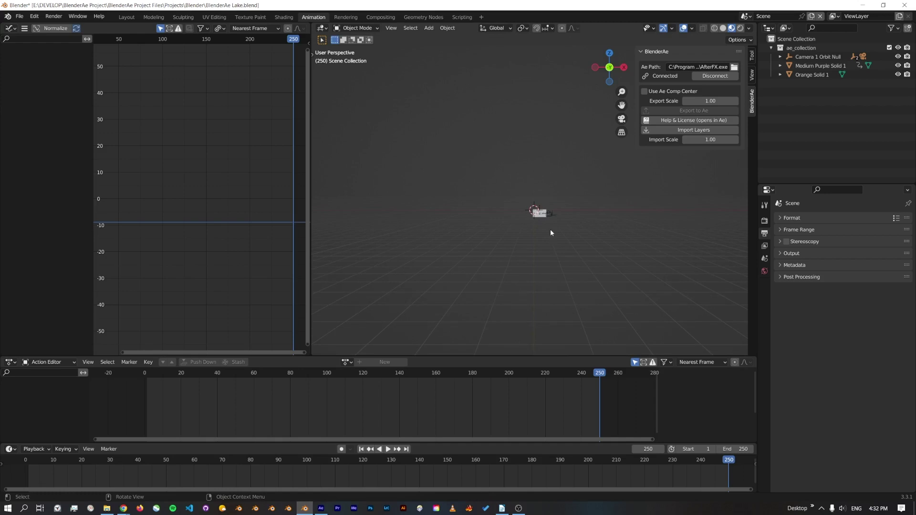
# Inspect the imported camera, orbit null and solids in the viewport by picking them individually.
pyautogui.scroll(6, 551, 229)
pyautogui.moveTo(512, 213); pyautogui.dragTo(534, 225, button='middle')
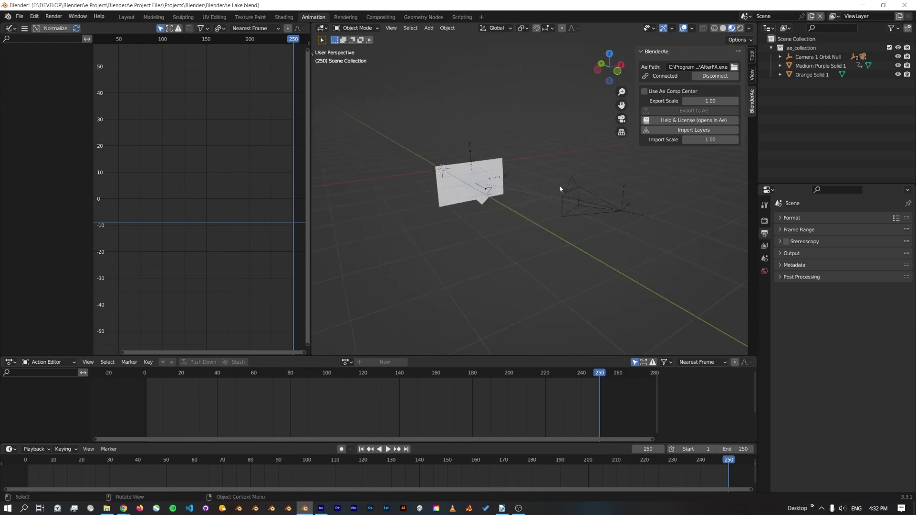
pyautogui.click(569, 199)
pyautogui.click(489, 193)
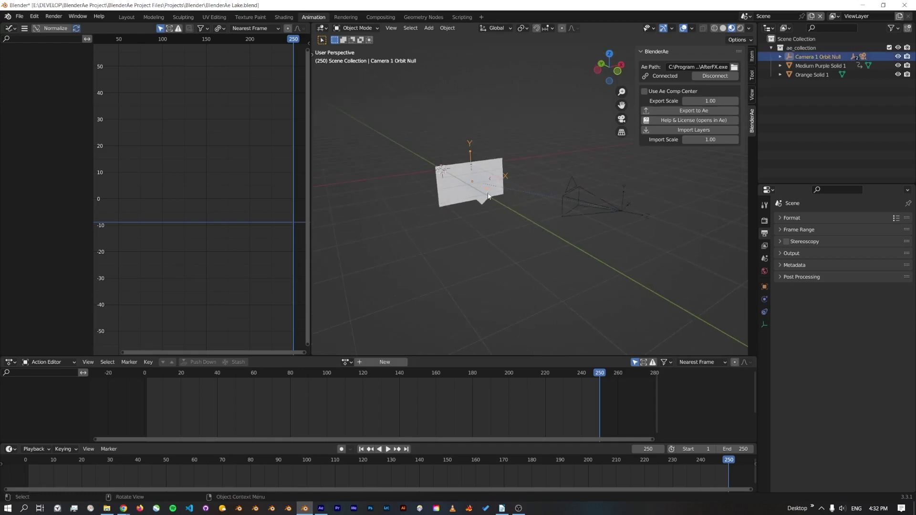
# Show the imported layers in wireframe, pick Orange Solid 1, and select Camera 1.
pyautogui.keyDown('alt'); pyautogui.click(491, 163); pyautogui.keyUp('alt')
pyautogui.click(482, 179)
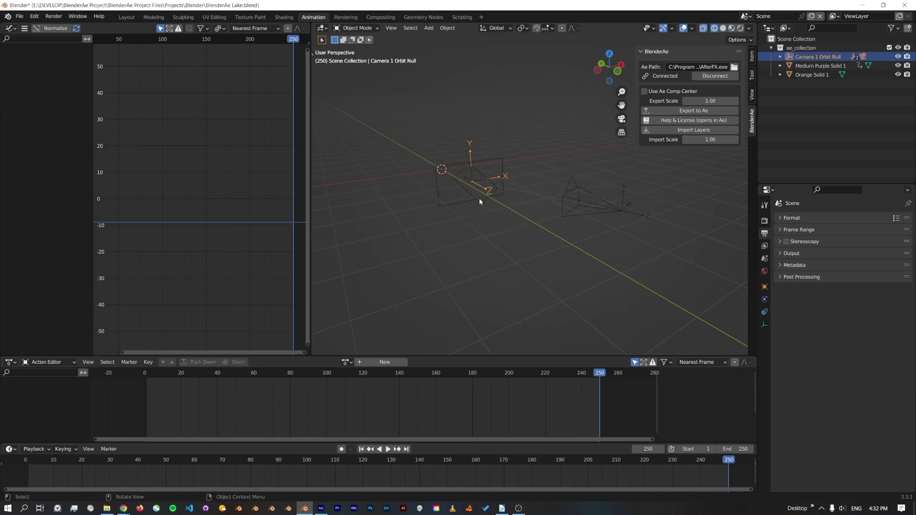
pyautogui.click(496, 158)
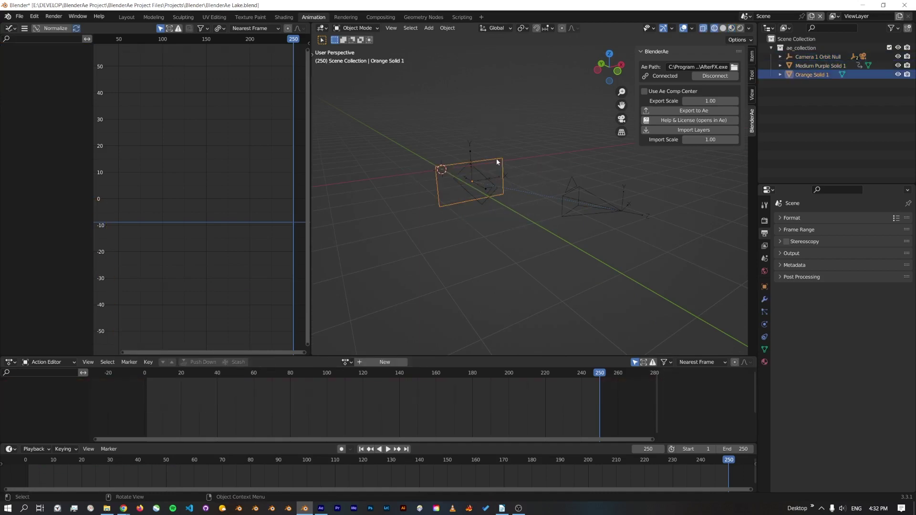
pyautogui.click(485, 199)
pyautogui.click(568, 205)
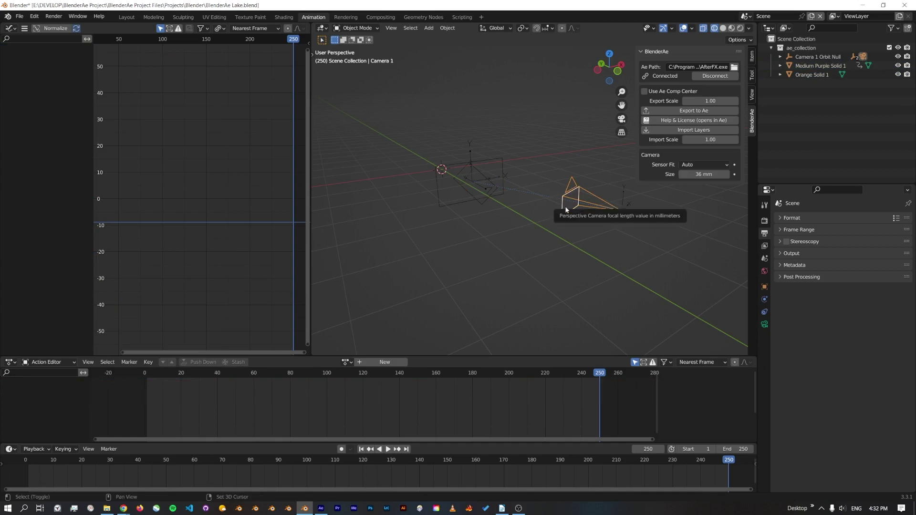
# Play the imported animation from the start through Camera 1, restore solid shading, and scrub back through the frames.
pyautogui.hotkey('shift', 'Left')
pyautogui.press('space')
pyautogui.press('KP_0')
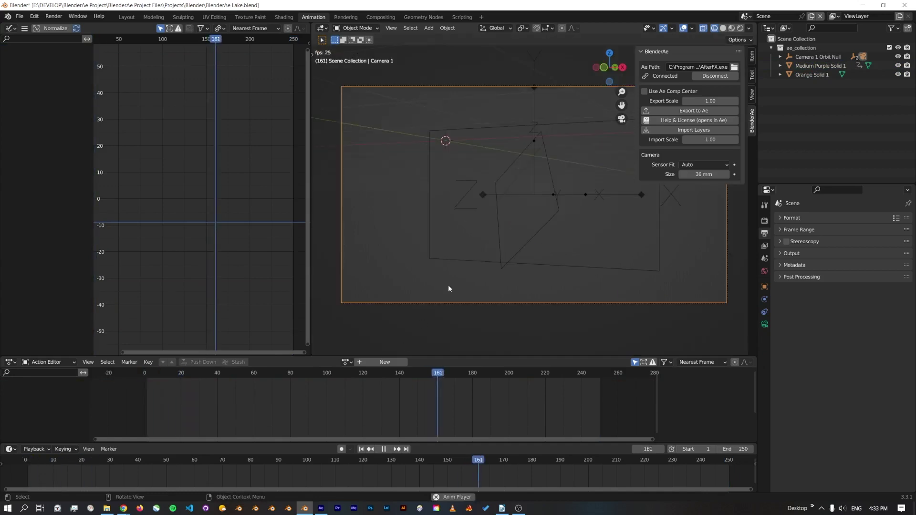
pyautogui.hotkey('shift', 'z')
pyautogui.moveTo(210, 374); pyautogui.dragTo(125, 379)
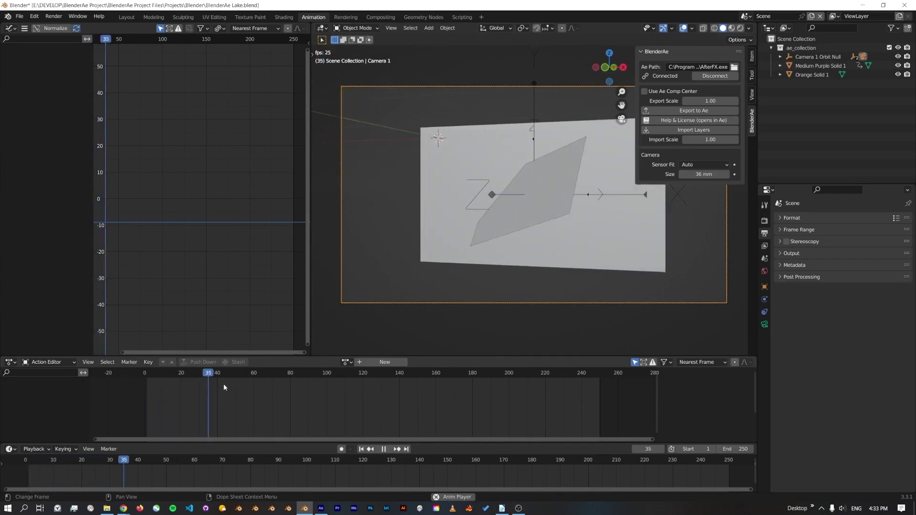
pyautogui.press('space')
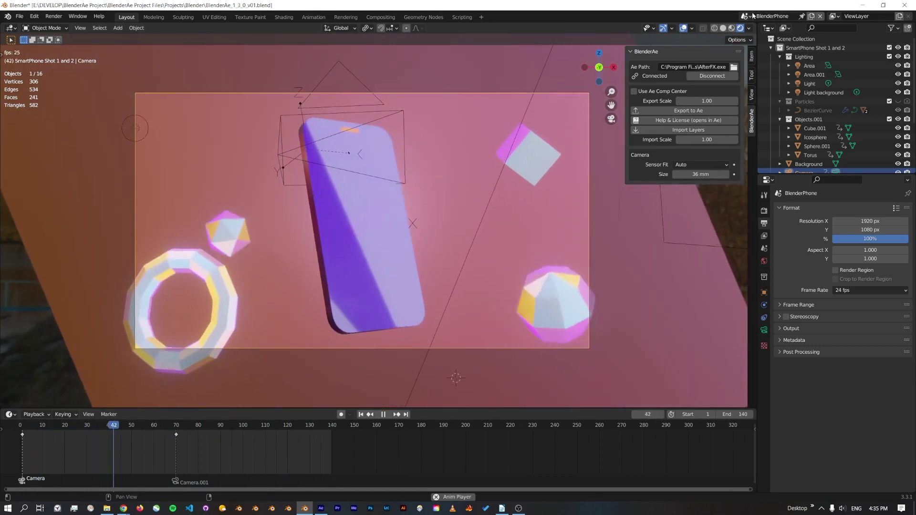
# Switch to the Physics BlenderAe Table scene and play its animation from the first frame.
pyautogui.click(748, 16)
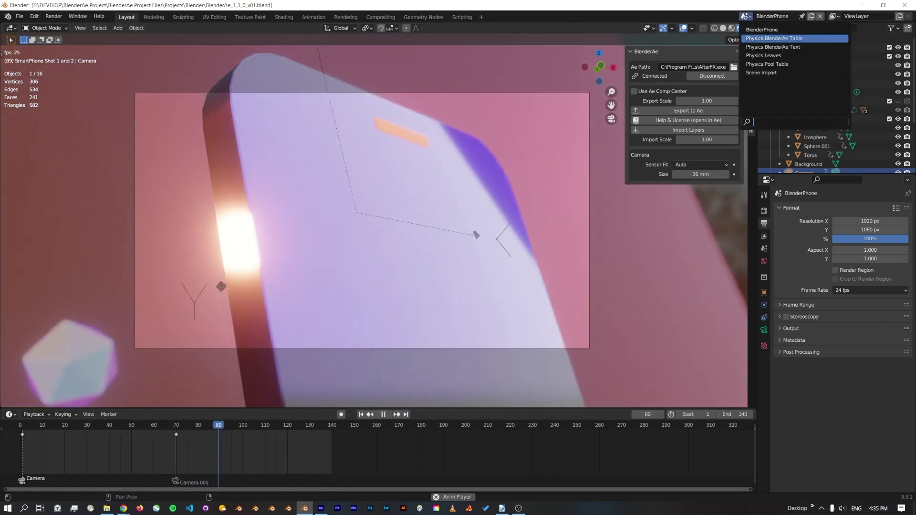
pyautogui.press('Return')
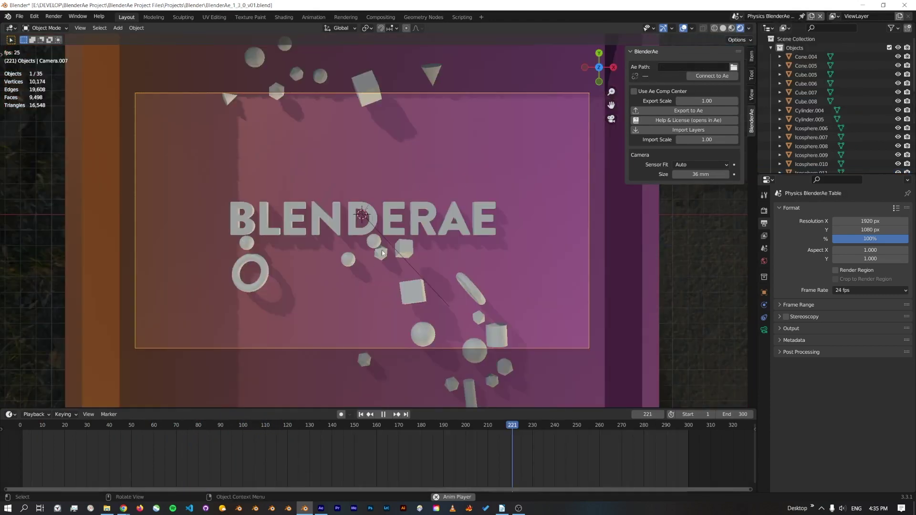
pyautogui.press('Escape')
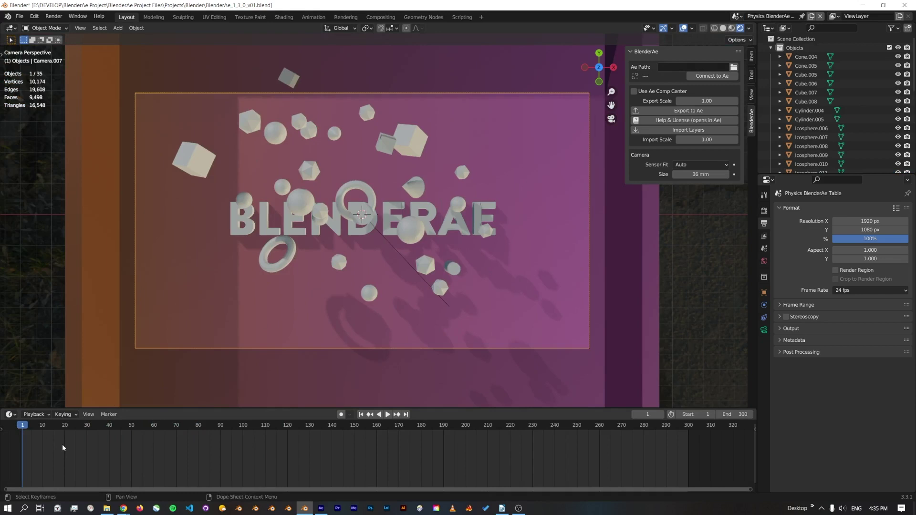
pyautogui.press('space')
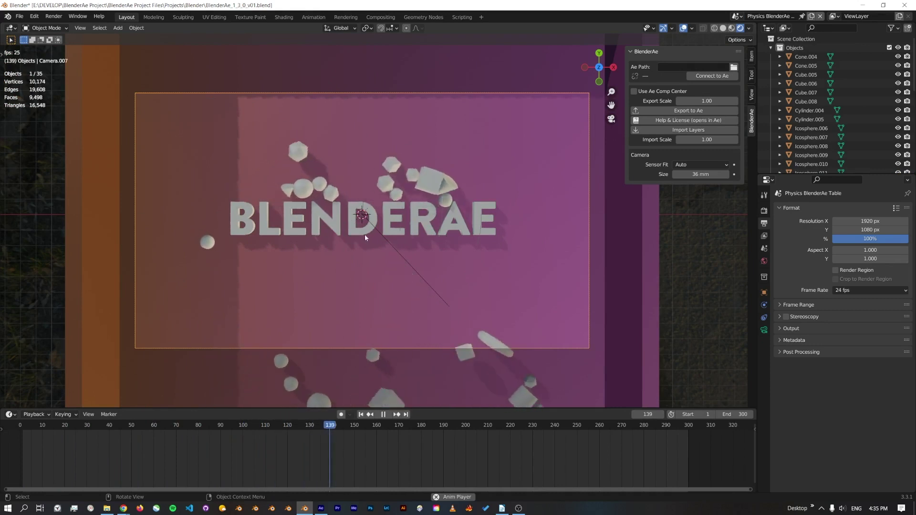
# In After Effects, create composition Comp 1 at 1920 x 1080 px, 25 fps and 250 frames.
pyautogui.click(321, 509)
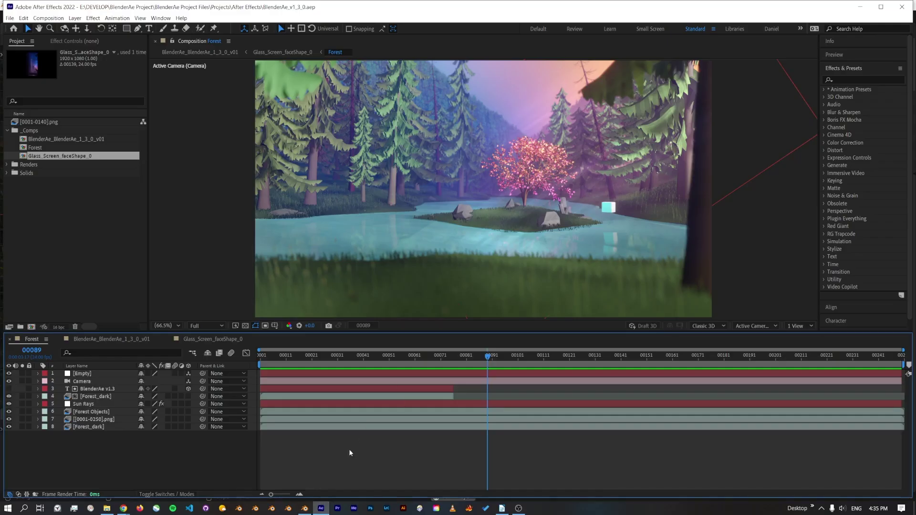
pyautogui.click(32, 327)
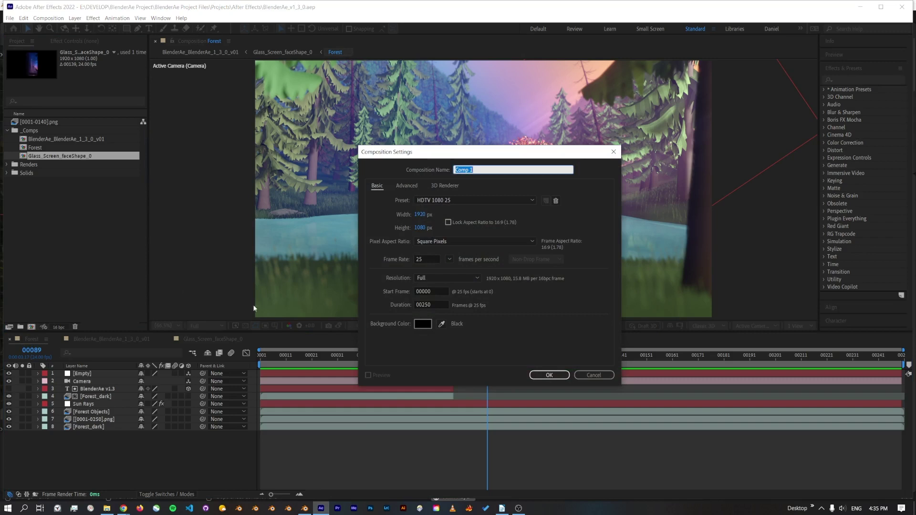
pyautogui.click(549, 375)
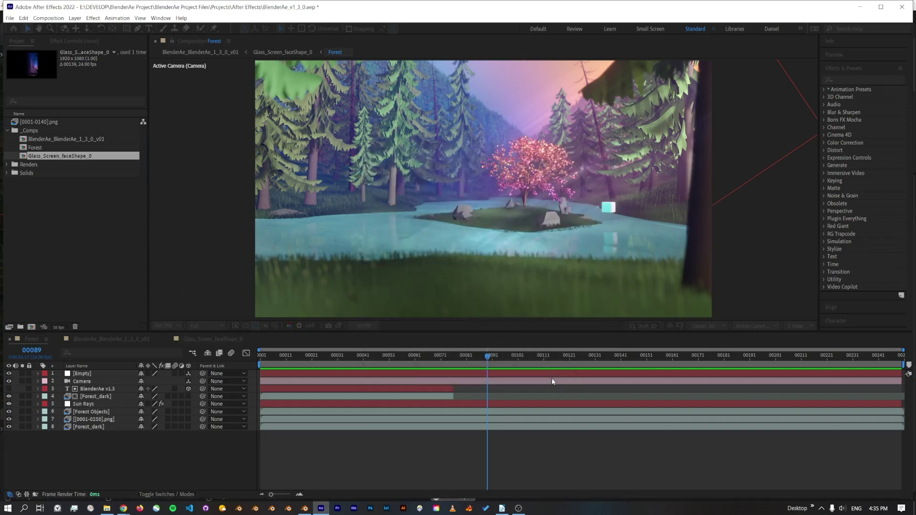
# Switch back to Blender, stop playback at frame 40, and select the torus, a cone and several spheres and icospheres around the text.
pyautogui.hotkey('alt', 'Tab')
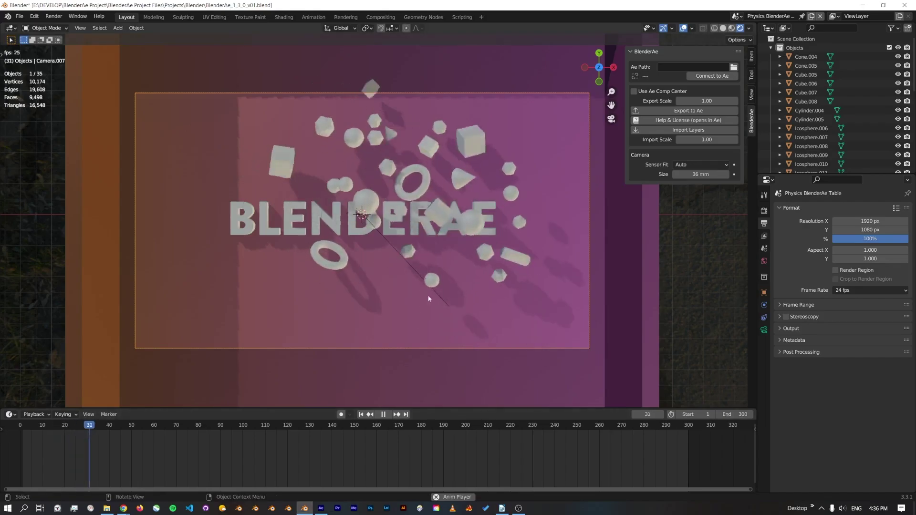
pyautogui.press('space')
pyautogui.click(436, 166)
pyautogui.keyDown('shift'); pyautogui.click(389, 144); pyautogui.keyUp('shift')
pyautogui.keyDown('shift'); pyautogui.click(385, 134); pyautogui.keyUp('shift')
pyautogui.keyDown('shift'); pyautogui.click(380, 122); pyautogui.keyUp('shift')
pyautogui.keyDown('shift'); pyautogui.click(355, 134); pyautogui.keyUp('shift')
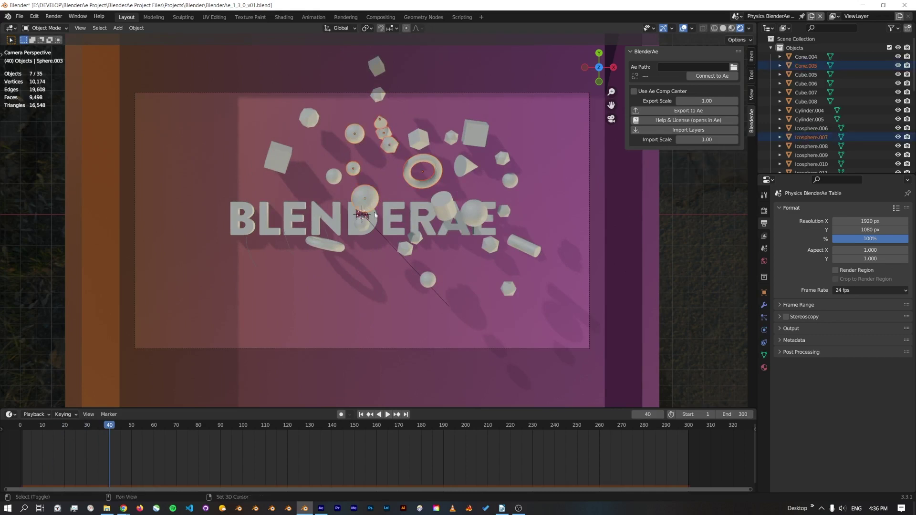
# Connect BlenderAe to After Effects and export the selected falling shapes, followed by Camera.007.
pyautogui.click(701, 76)
pyautogui.click(689, 111)
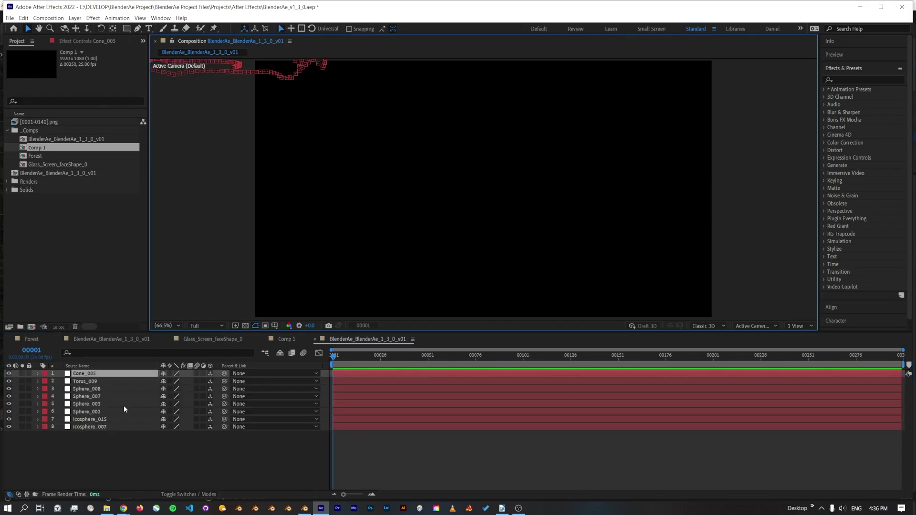
pyautogui.click(303, 507)
pyautogui.click(591, 206)
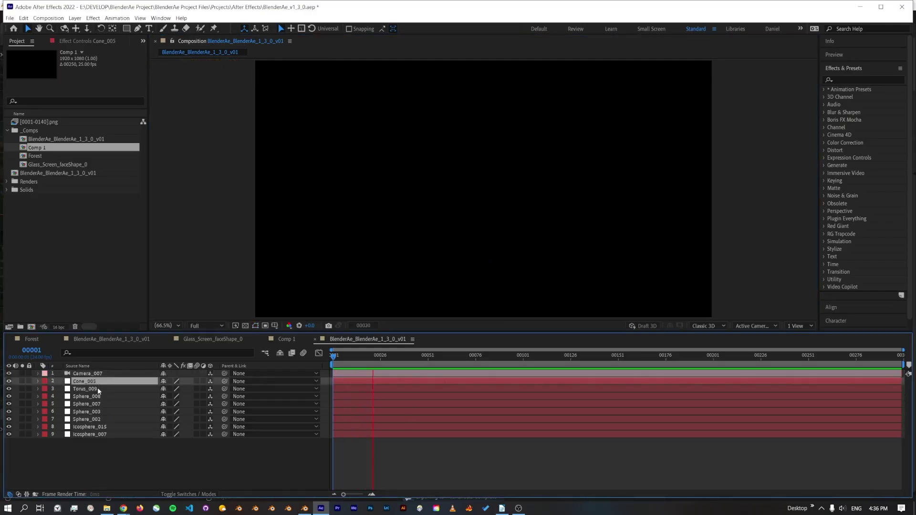
# Select the exported layers from Cone_005 to Icosphere_007 and scrub the timeline to review their motion paths.
pyautogui.keyDown('shift'); pyautogui.click(93, 434); pyautogui.keyUp('shift')
pyautogui.moveTo(333, 357); pyautogui.dragTo(413, 361)
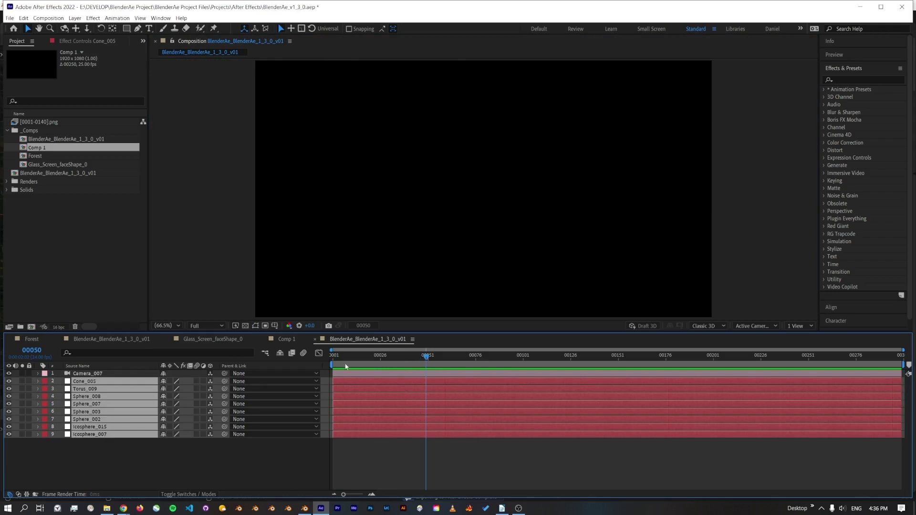
pyautogui.click(381, 362)
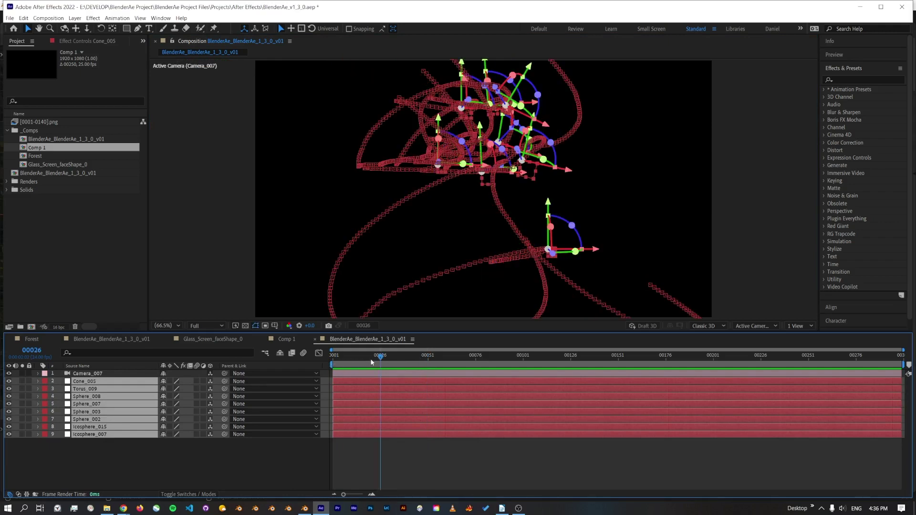
pyautogui.click(356, 362)
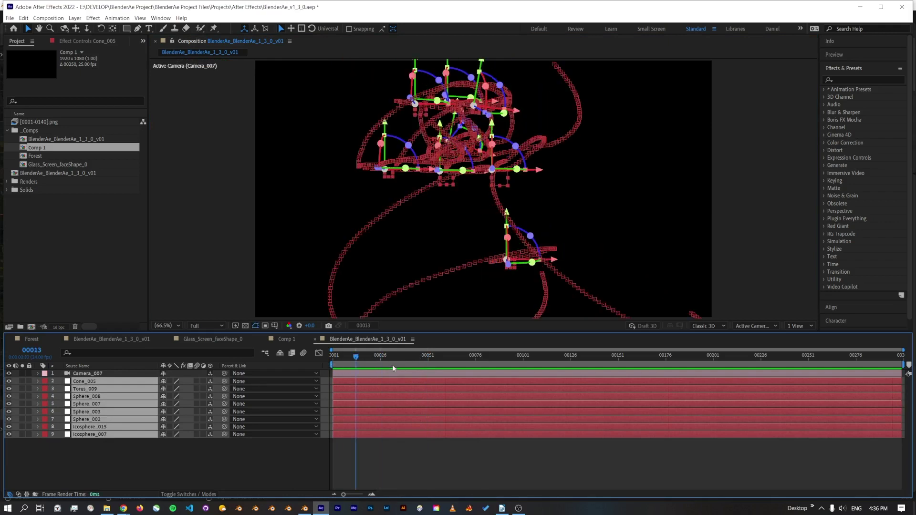
pyautogui.moveTo(358, 358); pyautogui.dragTo(383, 385)
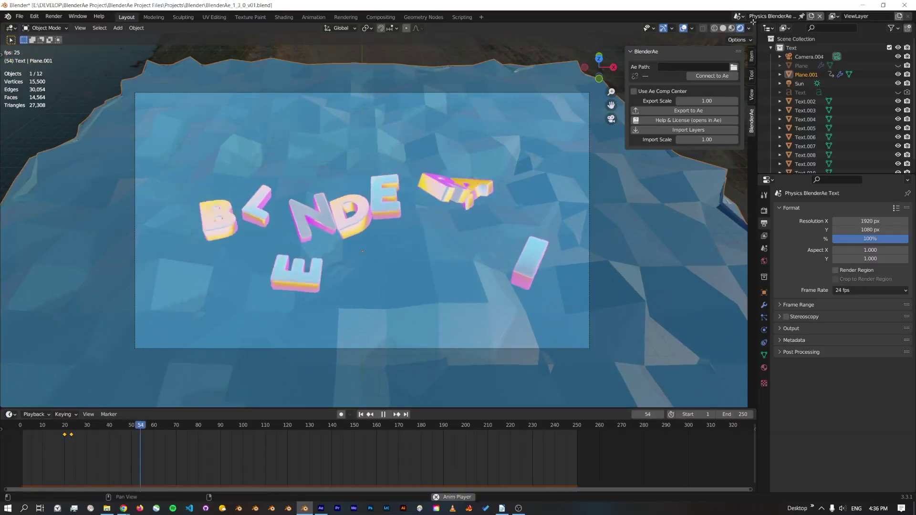
# Switch Blender to the Physics Pool Table scene and select the racked balls together with the cue ball.
pyautogui.click(738, 16)
pyautogui.click(760, 64)
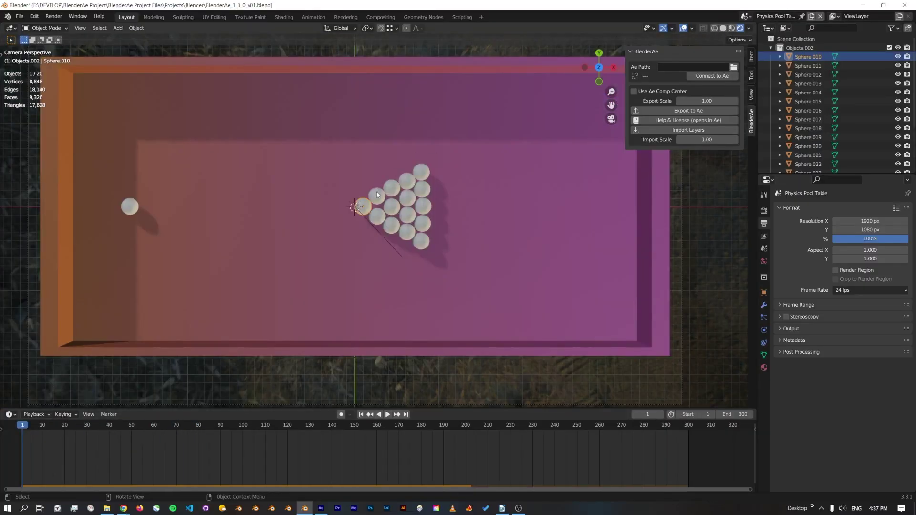
pyautogui.keyDown('shift'); pyautogui.click(377, 196); pyautogui.keyUp('shift')
pyautogui.keyDown('shift'); pyautogui.click(392, 188); pyautogui.keyUp('shift')
pyautogui.keyDown('shift'); pyautogui.click(407, 181); pyautogui.keyUp('shift')
pyautogui.keyDown('shift'); pyautogui.click(421, 171); pyautogui.keyUp('shift')
pyautogui.keyDown('shift'); pyautogui.click(422, 189); pyautogui.keyUp('shift')
pyautogui.keyDown('shift'); pyautogui.click(130, 206); pyautogui.keyUp('shift')
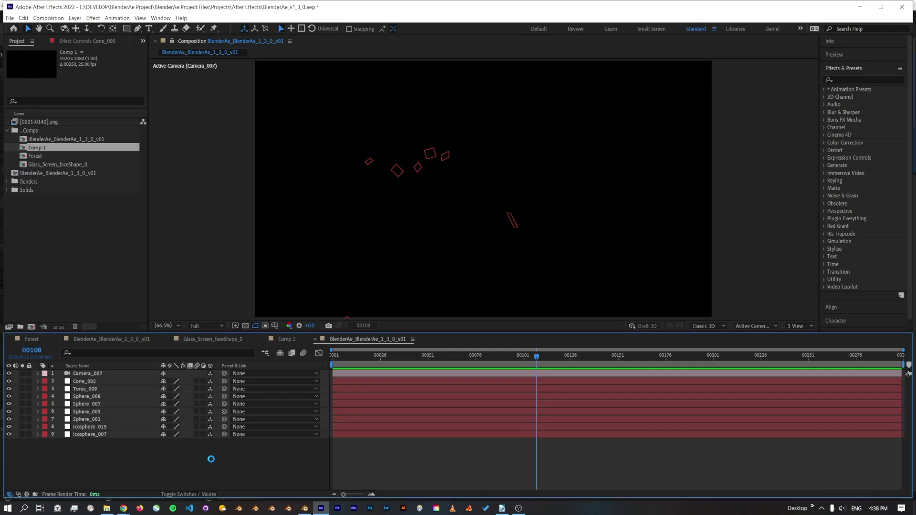
# In Blender, select Camera.009 and export it to After Effects, and inspect the Sphere_024 layer's motion path there.
pyautogui.click(305, 508)
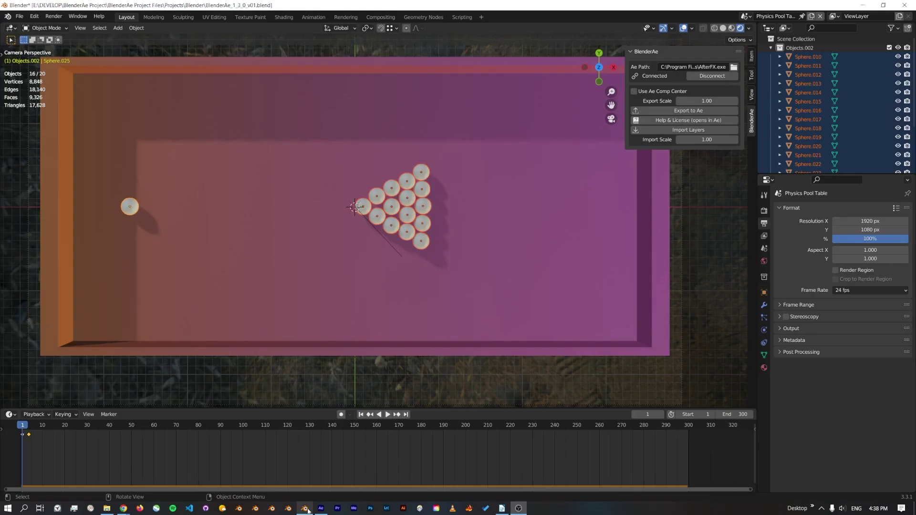
pyautogui.scroll(-5, 810, 133)
pyautogui.click(807, 137)
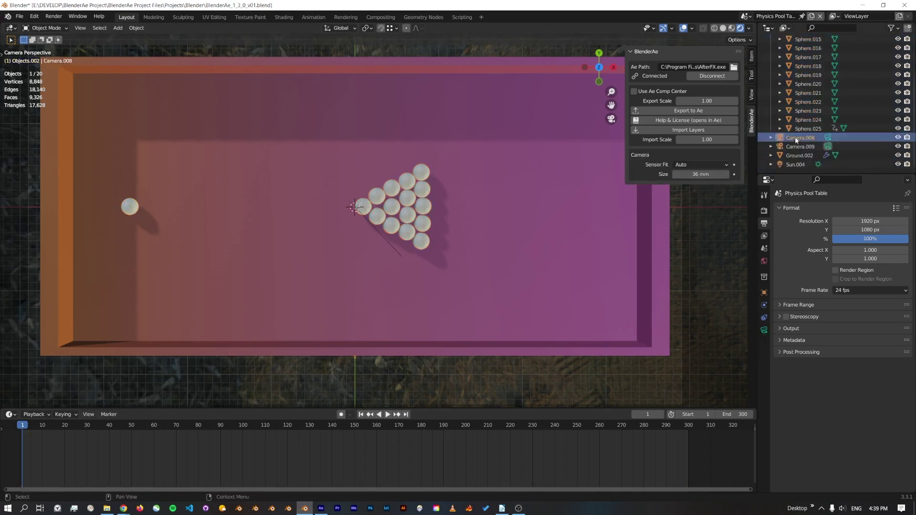
pyautogui.scroll(-5, 522, 177)
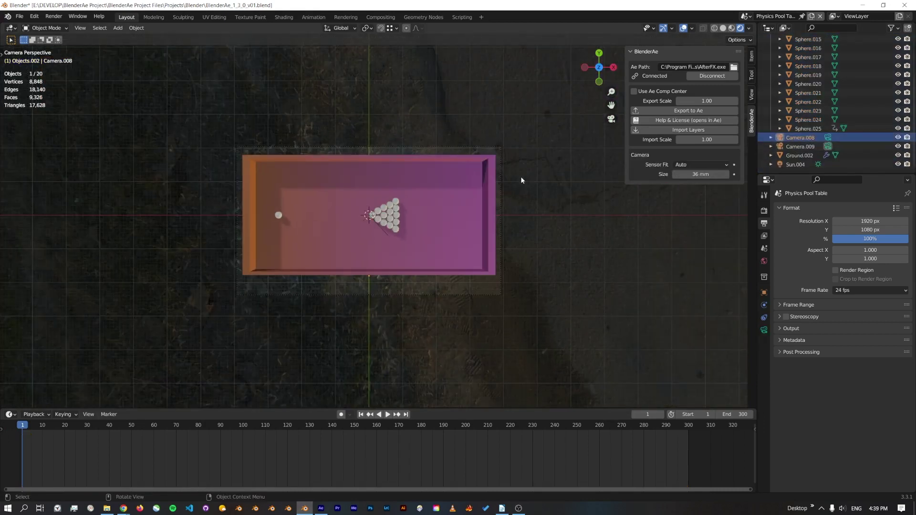
pyautogui.click(501, 153)
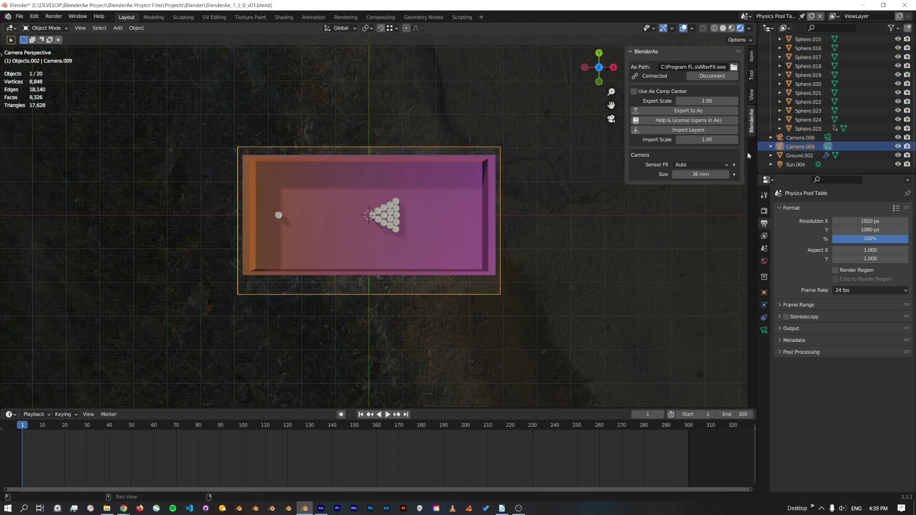
pyautogui.click(650, 113)
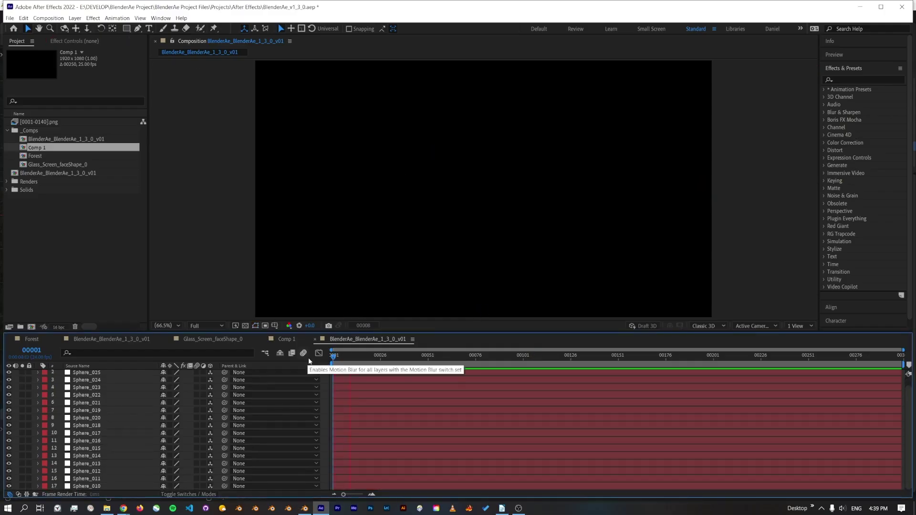
pyautogui.click(111, 380)
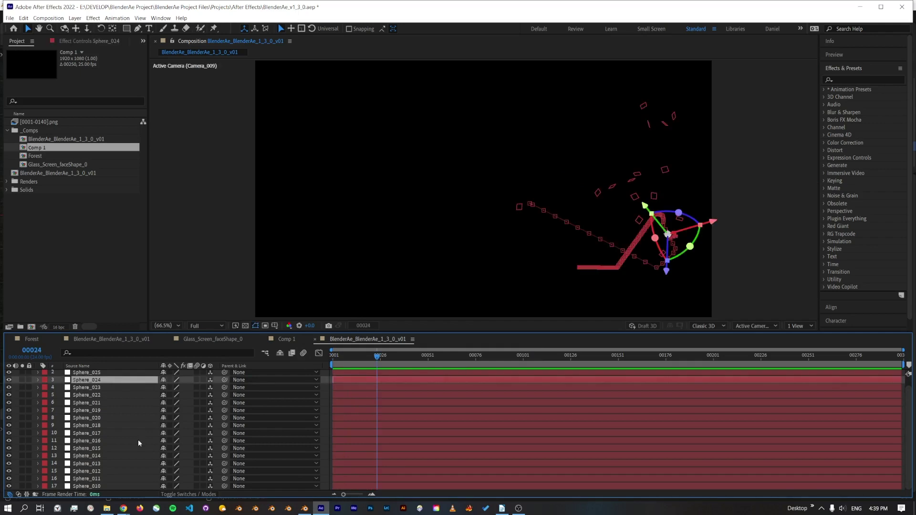
pyautogui.scroll(1, 129, 454)
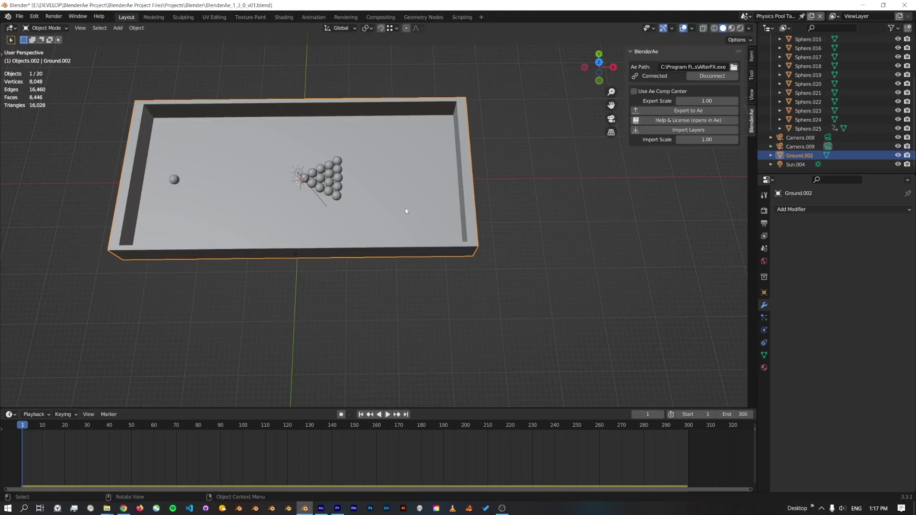
# Enter Edit Mode on the Ground.002 pool table mesh in Blender and deselect all its geometry.
pyautogui.press('Tab')
pyautogui.hotkey('alt', 'a')
pyautogui.moveTo(529, 154); pyautogui.dragTo(336, 210, button='middle')
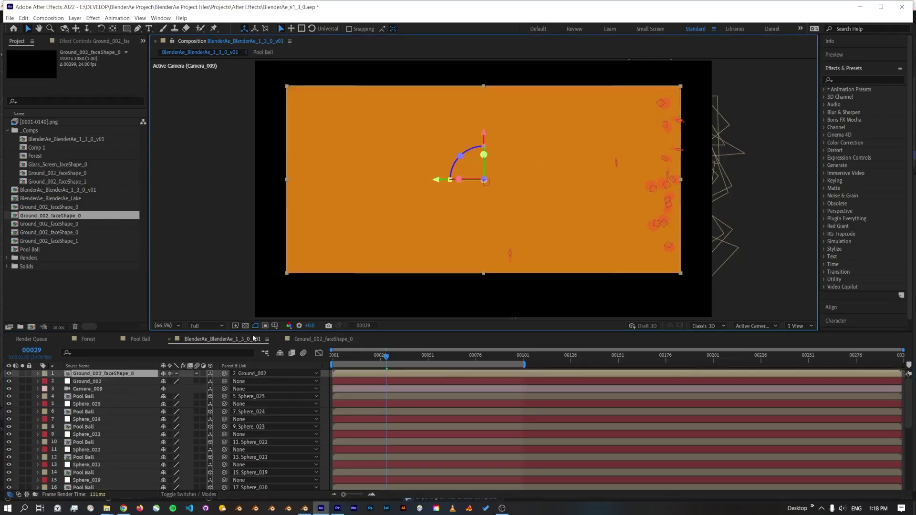
# In After Effects, change the shape fill in the Ground_002_faceShape_0 composition to purple and return to BlenderAe_BlenderAe_1_3_0_v01.
pyautogui.click(269, 372)
pyautogui.doubleClick(103, 377)
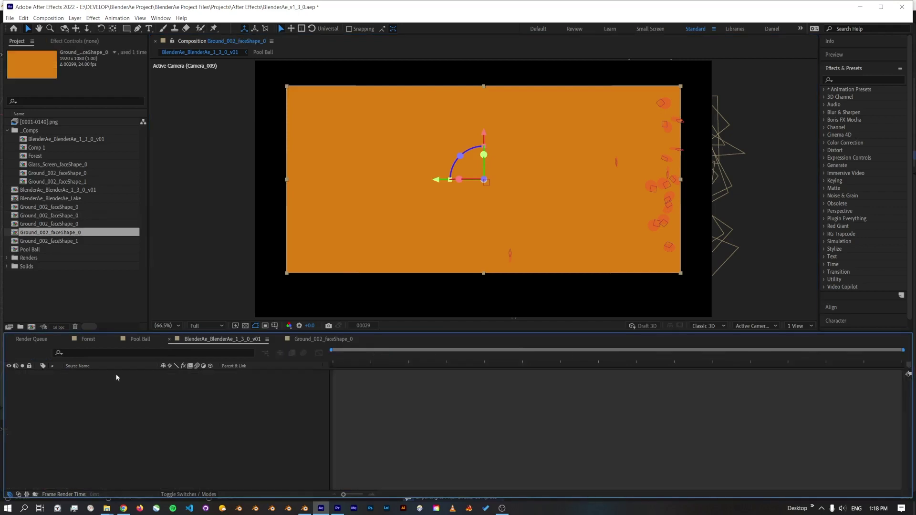
pyautogui.click(423, 28)
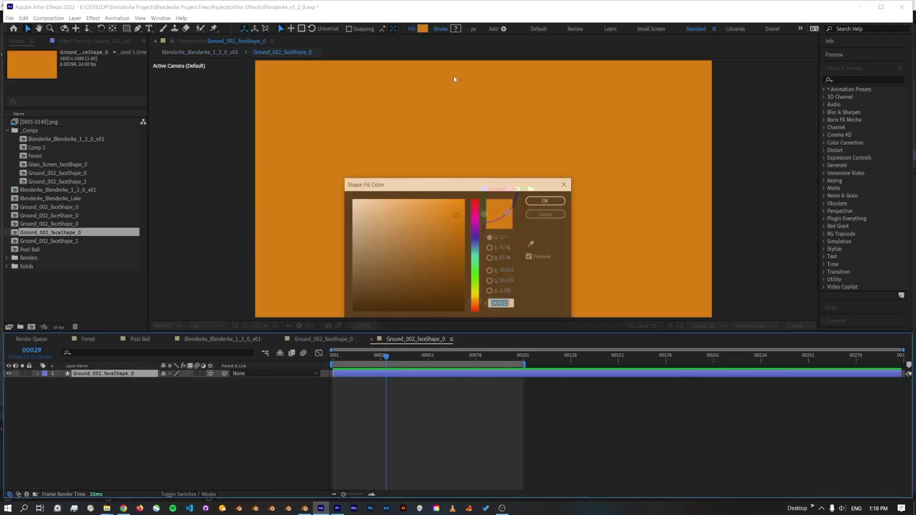
pyautogui.click(476, 223)
pyautogui.click(414, 230)
pyautogui.click(546, 200)
pyautogui.click(222, 339)
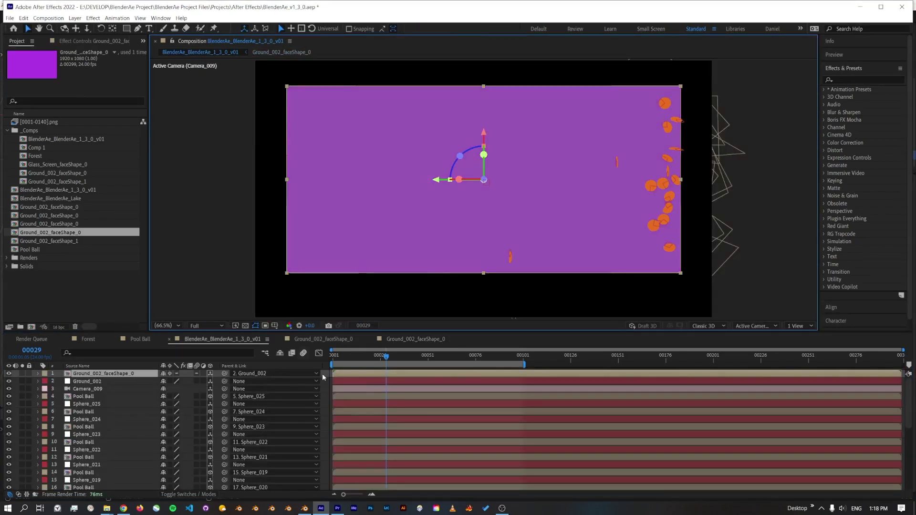